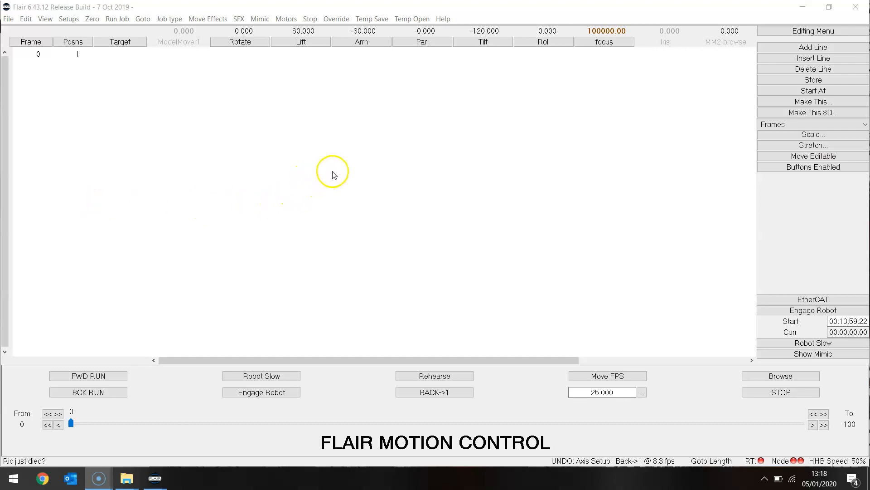
# Inspect the robot from different angles in the rig model view, then return to the numeric view
pyautogui.click(45, 19)
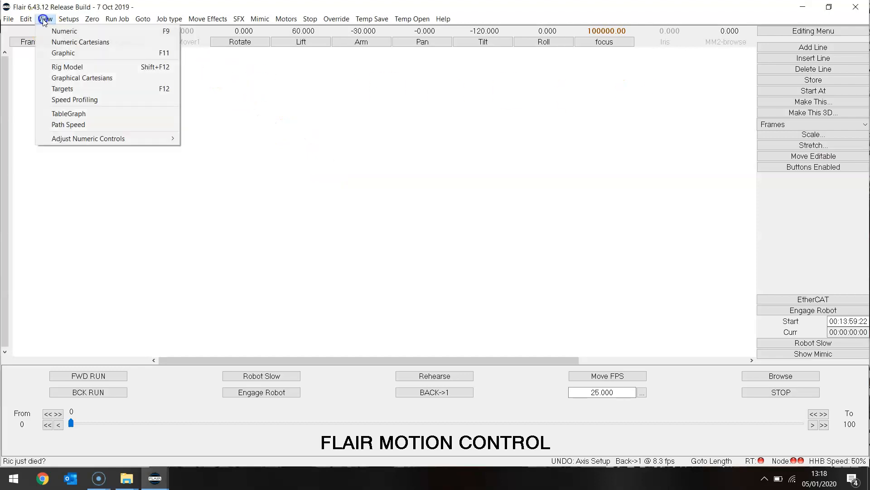
pyautogui.click(61, 71)
pyautogui.moveTo(707, 187); pyautogui.dragTo(565, 176, button='right')
pyautogui.moveTo(580, 154); pyautogui.dragTo(600, 200)
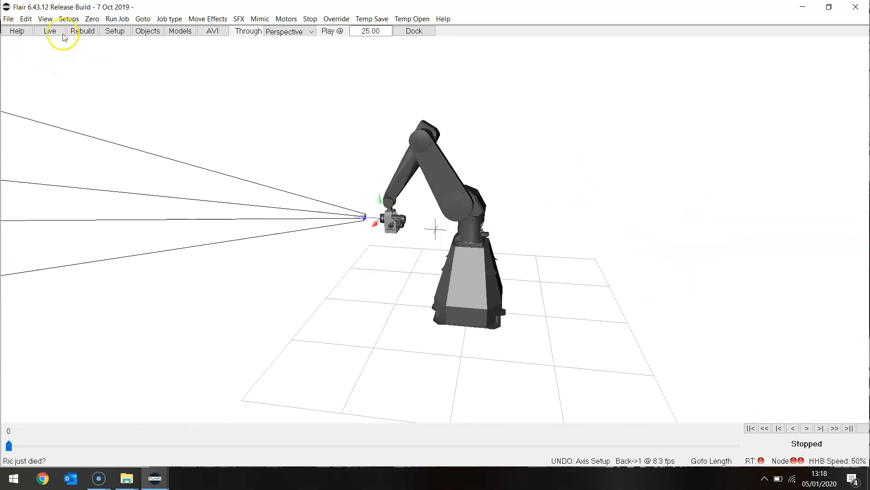
pyautogui.click(45, 18)
pyautogui.click(73, 31)
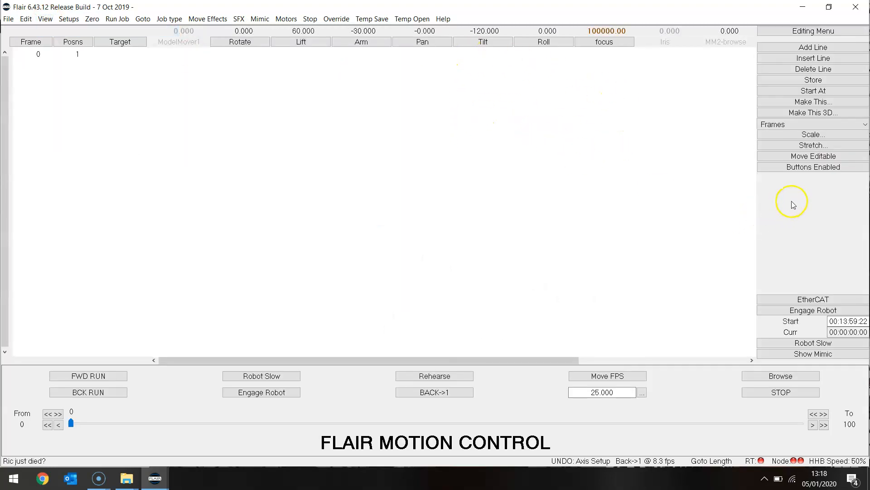
# Set the roll control to Roll Up and review the priority setting in the job type setup
pyautogui.click(811, 31)
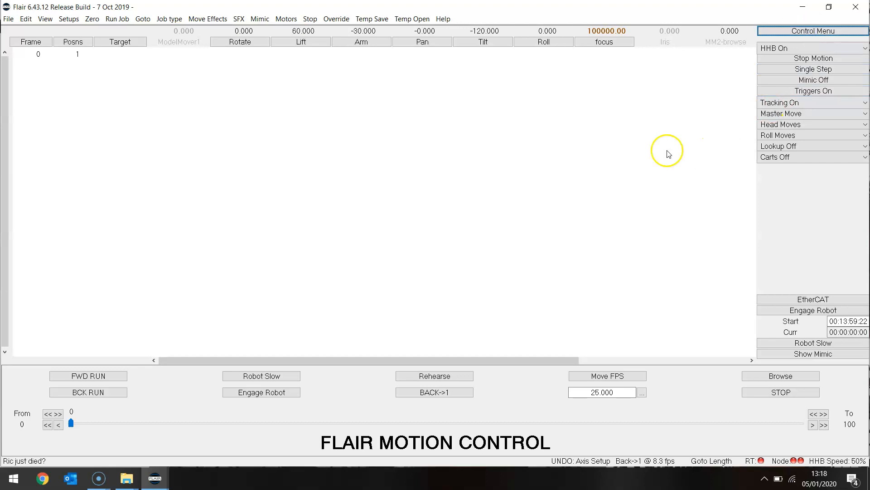
pyautogui.click(833, 135)
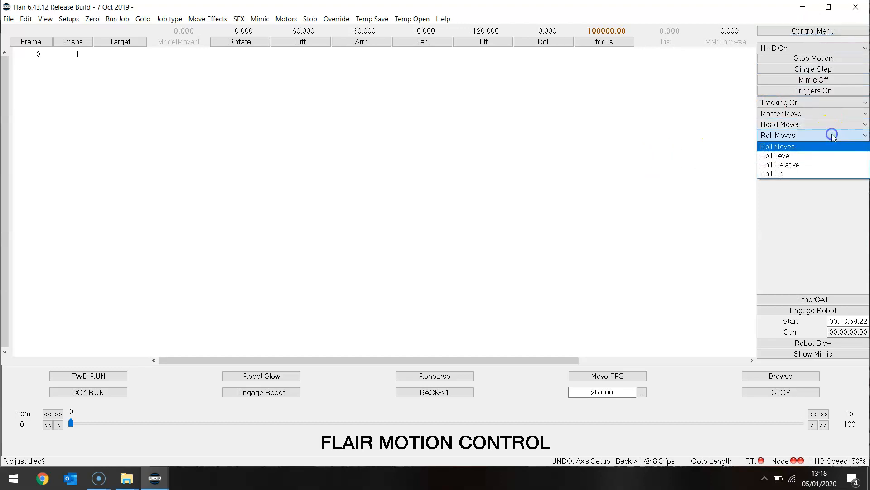
pyautogui.click(830, 175)
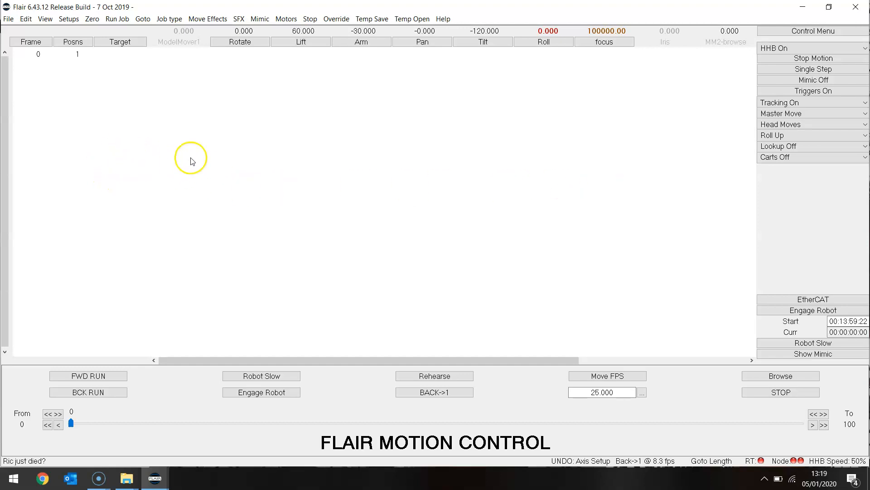
pyautogui.click(169, 19)
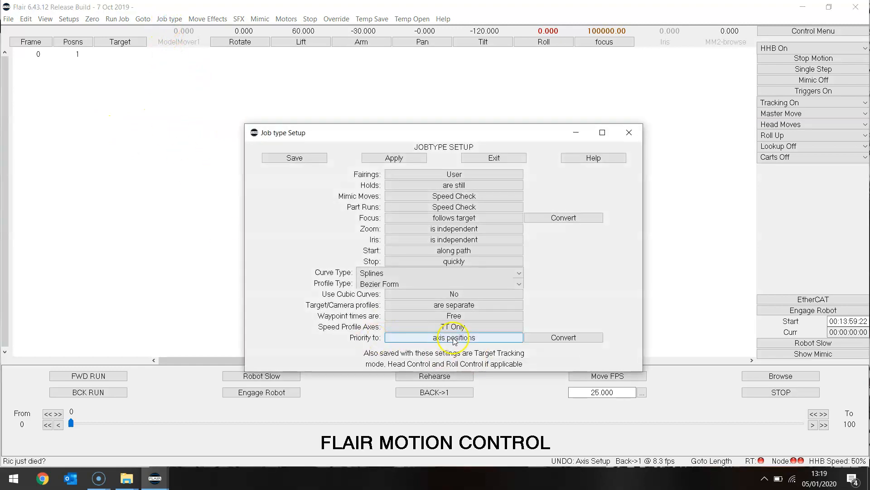
pyautogui.click(494, 158)
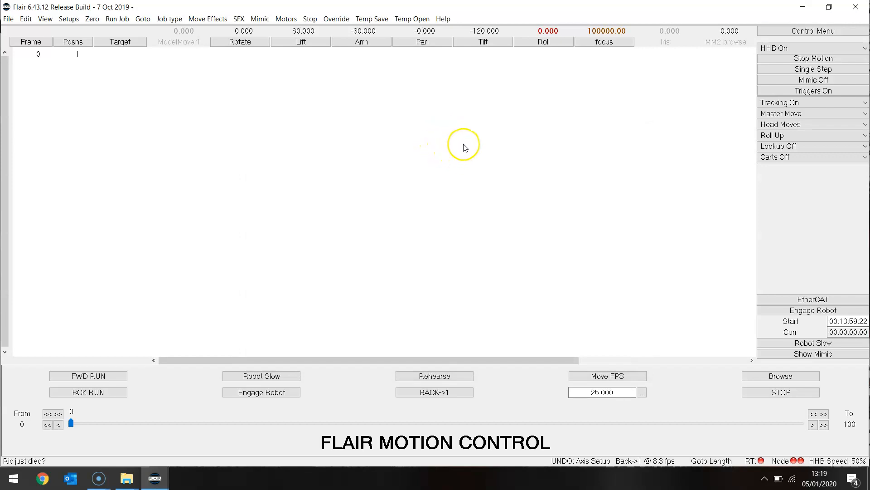
# Check the licence information for FBX import/export and the FilmBox entry in the Flair.ini file
pyautogui.click(444, 19)
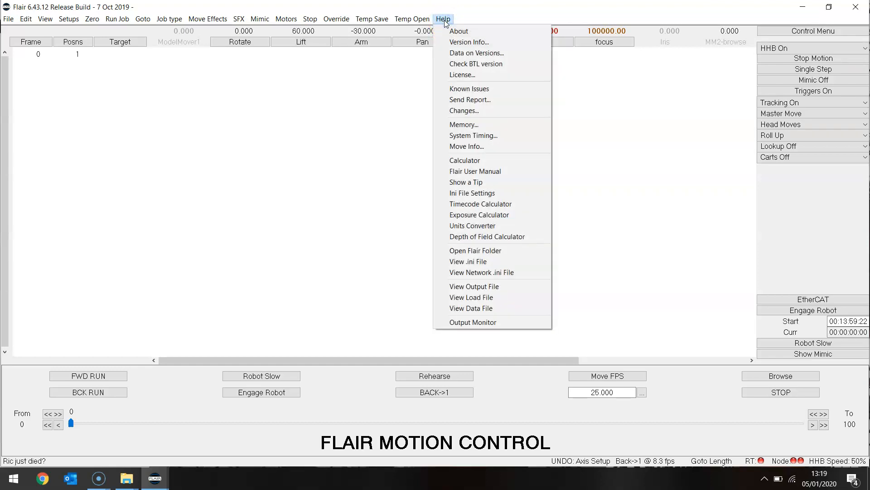
pyautogui.click(467, 76)
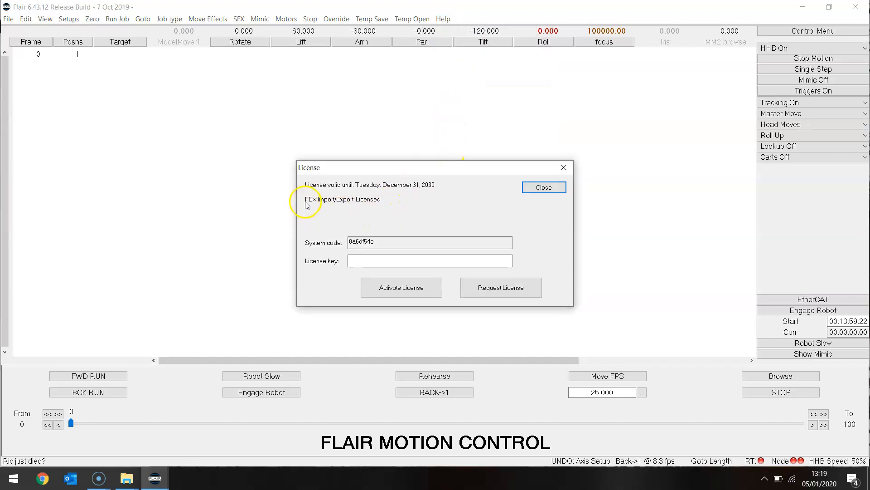
pyautogui.click(544, 188)
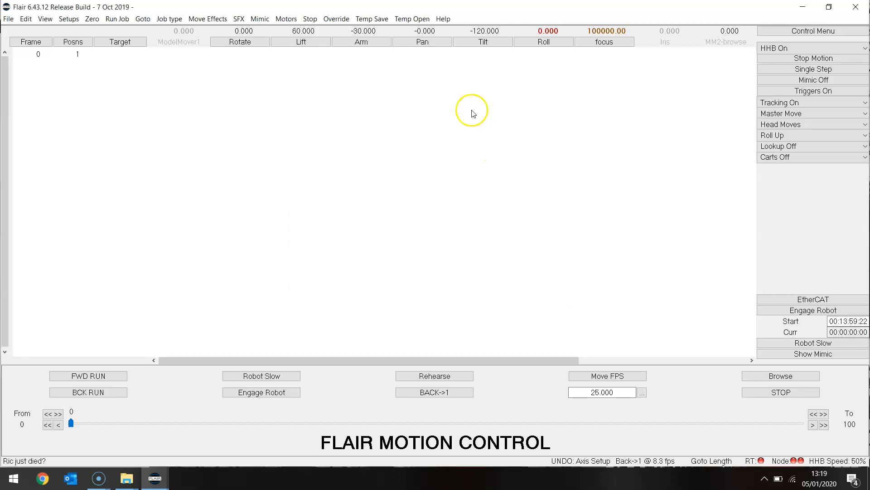
pyautogui.click(443, 19)
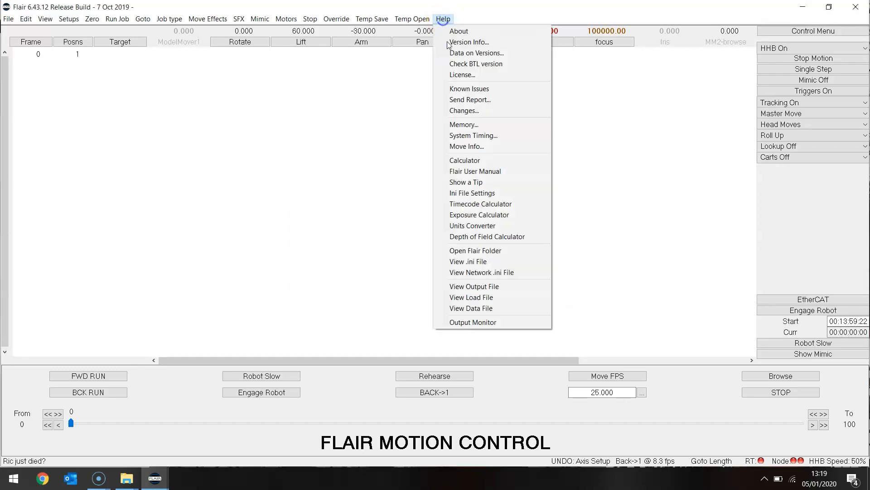
pyautogui.click(480, 265)
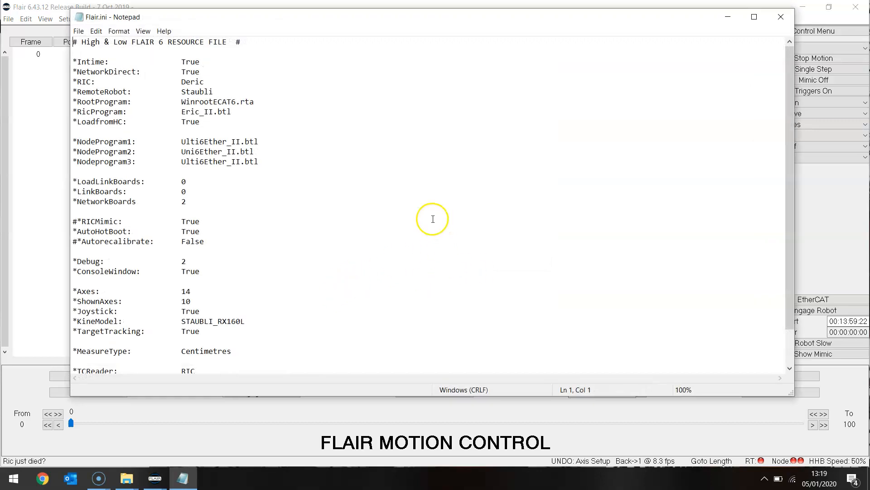
pyautogui.scroll(-1, 432, 219)
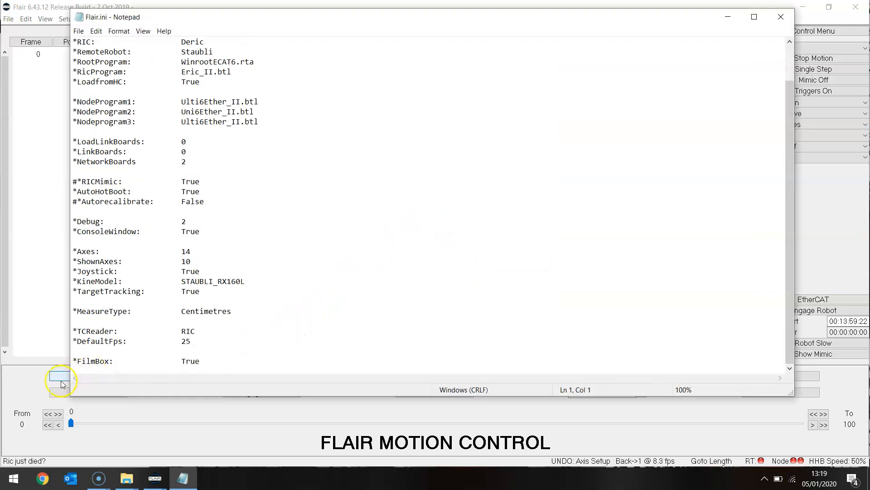
pyautogui.click(781, 16)
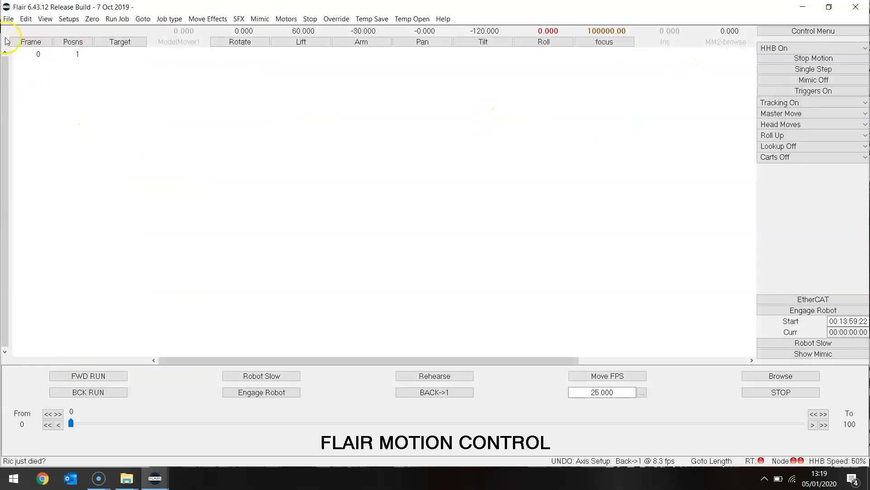
# Review the data formats available for CGI export, and leave the export setup without exporting
pyautogui.click(7, 20)
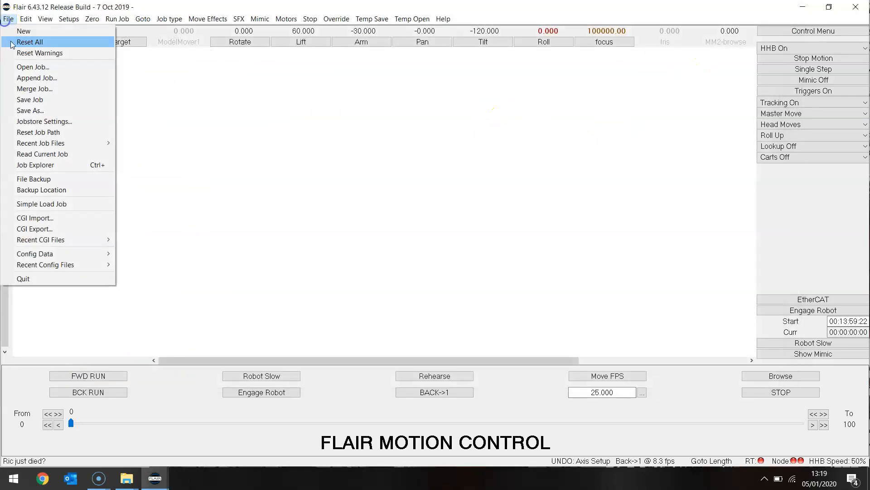
pyautogui.click(51, 230)
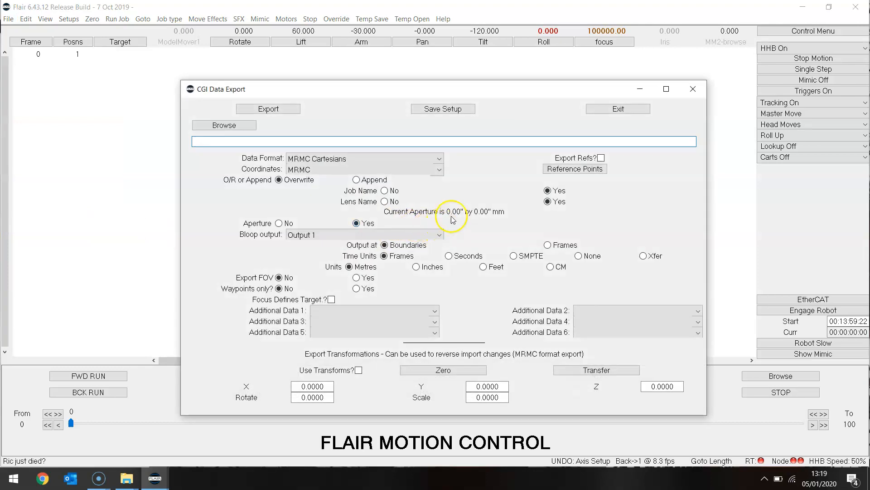
pyautogui.click(438, 158)
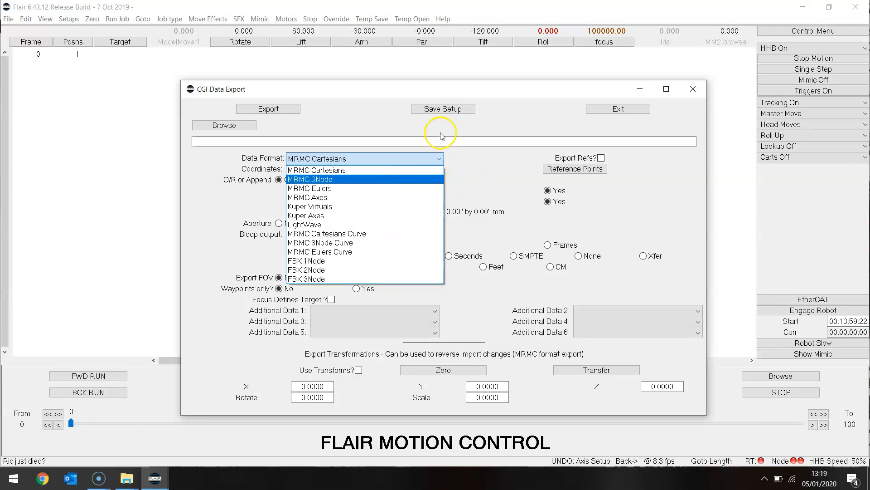
pyautogui.click(625, 113)
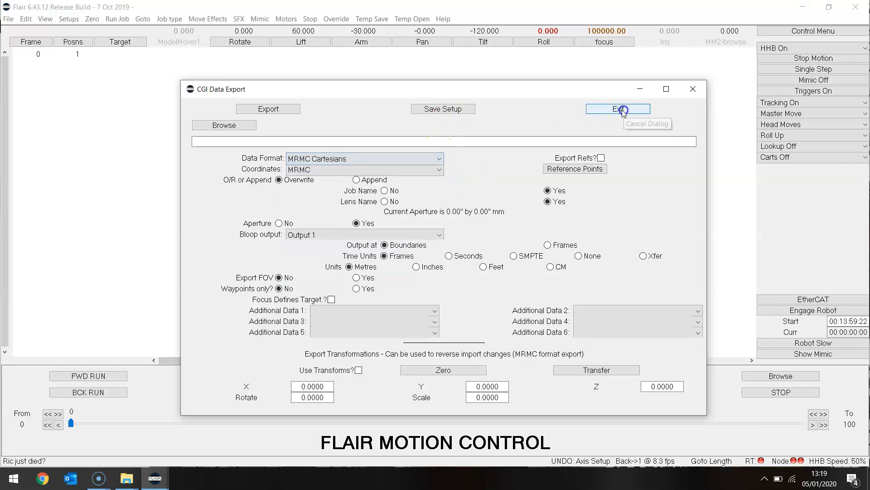
pyautogui.click(691, 90)
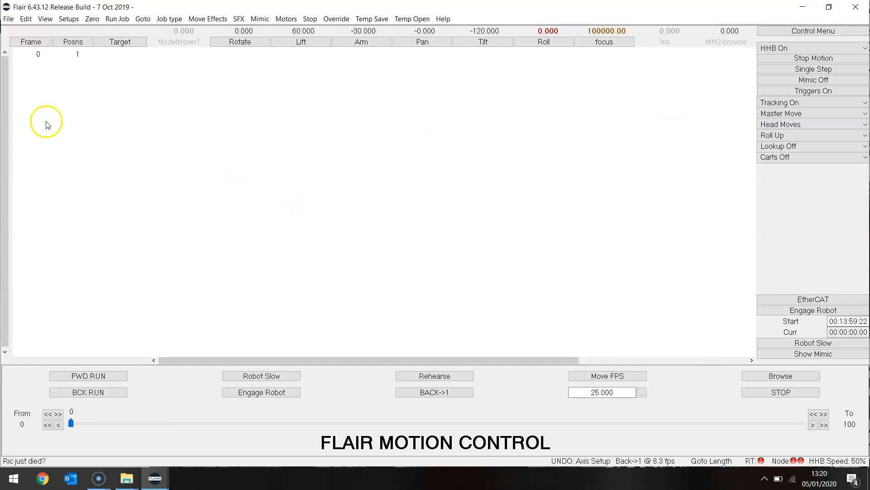
# Choose fromMayaToFlairCamera3Nodes.fbx from the FBXFlairTutorial folder as the CGI import file
pyautogui.click(9, 19)
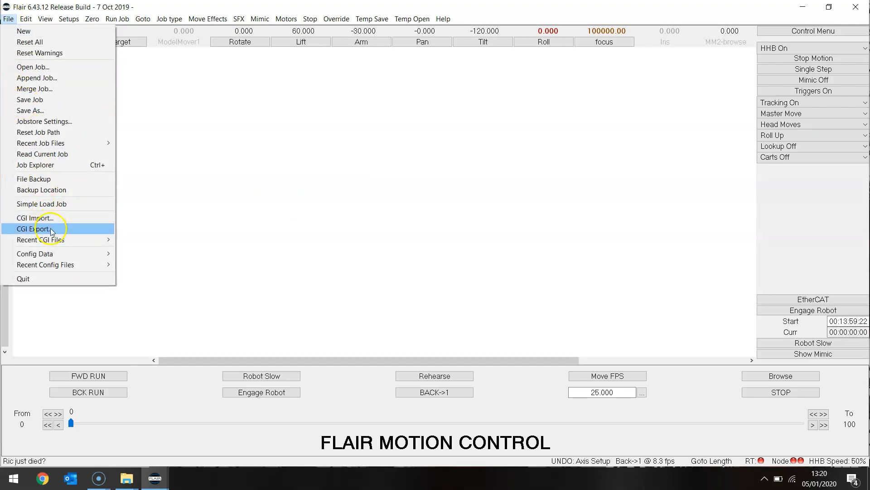
pyautogui.click(34, 218)
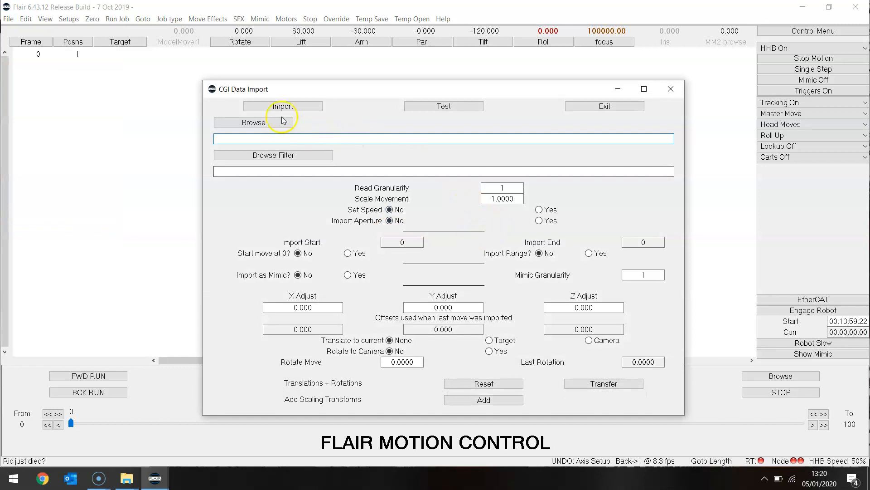
pyautogui.click(260, 126)
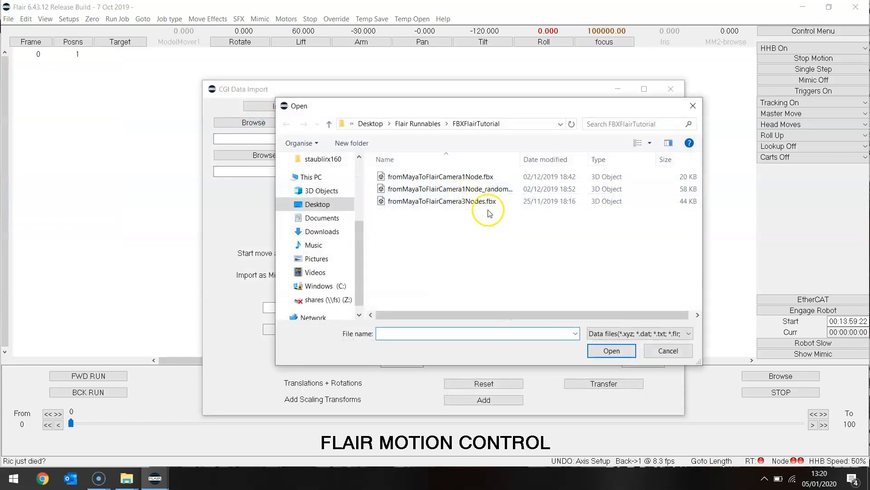
pyautogui.click(457, 201)
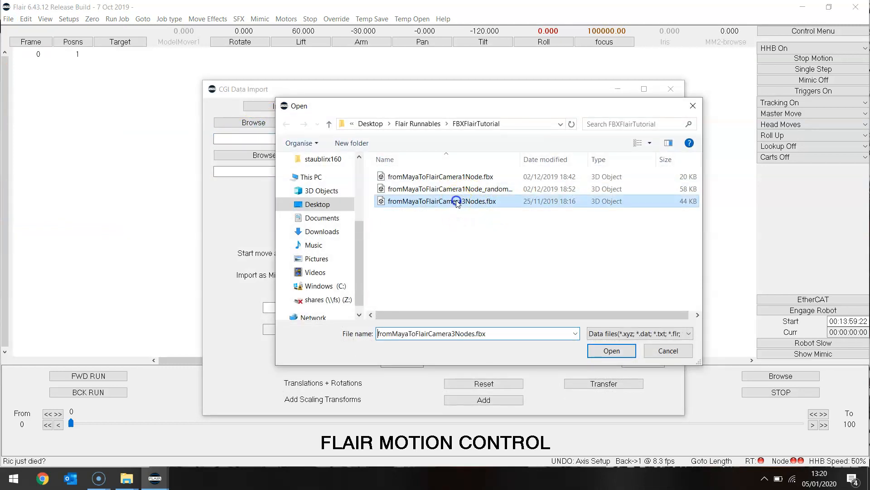
pyautogui.click(611, 351)
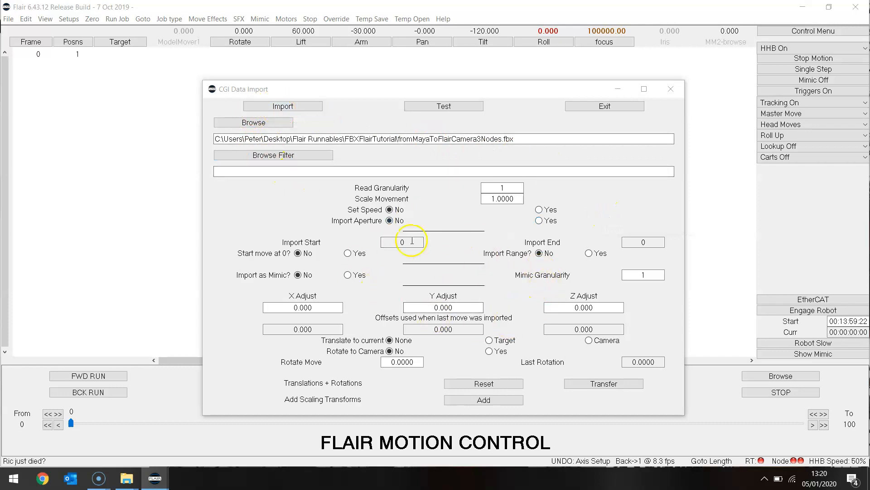
# Import Take 001 of the camera toFlairCamera_cam - Nodes 3 from the FBX file, and close the import setup
pyautogui.click(284, 108)
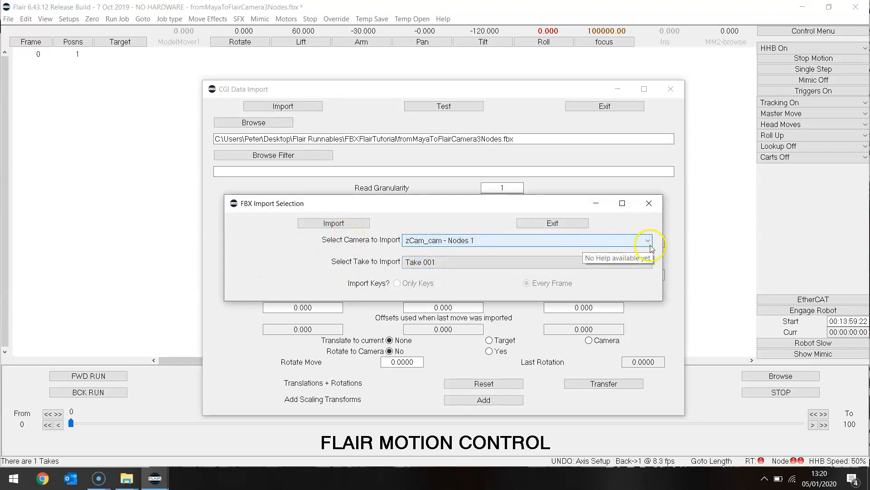
pyautogui.click(648, 241)
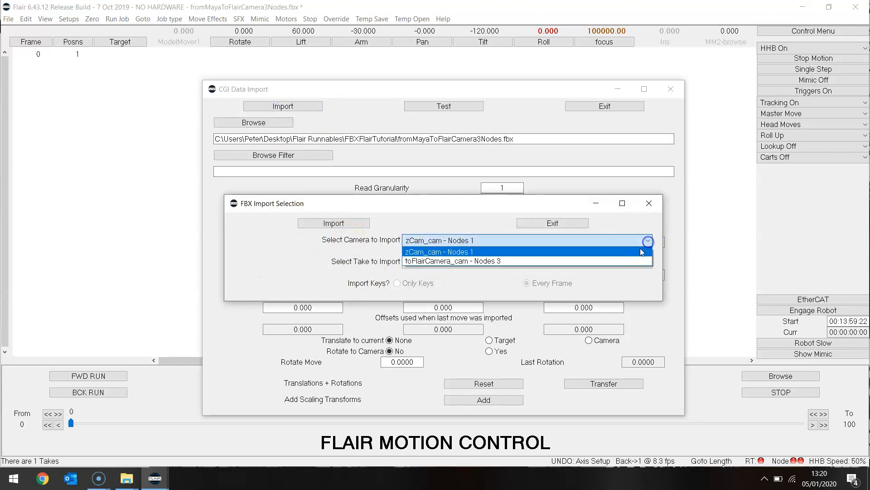
pyautogui.click(615, 261)
pyautogui.click(340, 224)
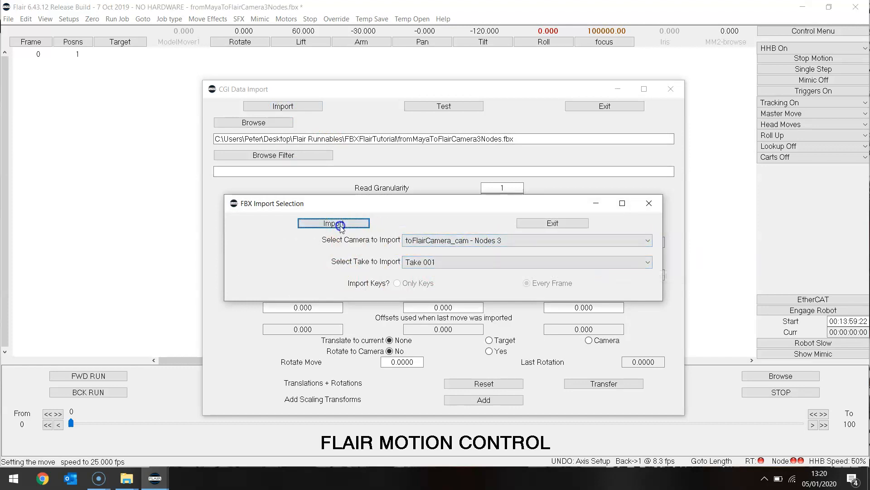
pyautogui.click(439, 259)
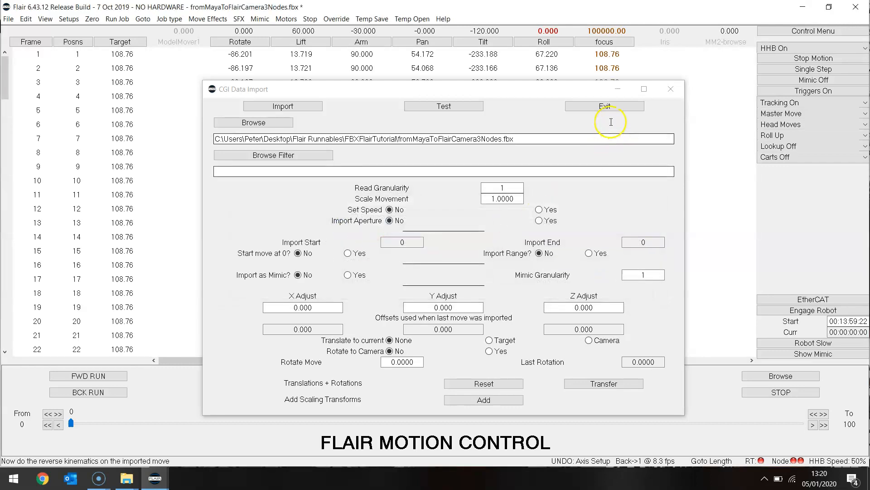
pyautogui.click(605, 106)
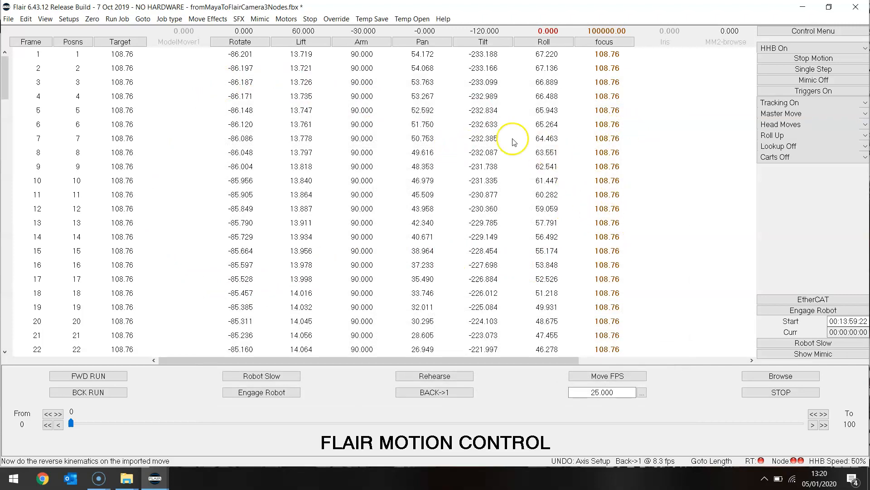
# Show the imported move in the rig model view, suppress the many-points warning, and examine the paths relative to the robot from several angles
pyautogui.click(45, 18)
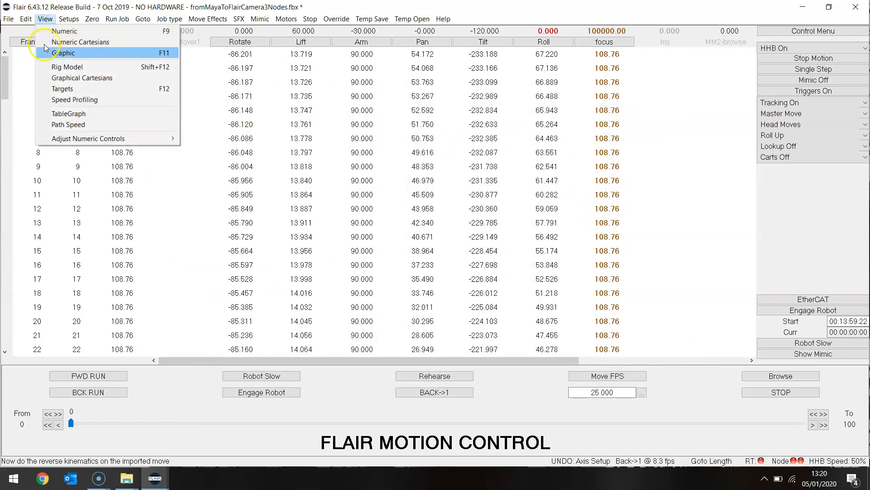
pyautogui.click(55, 67)
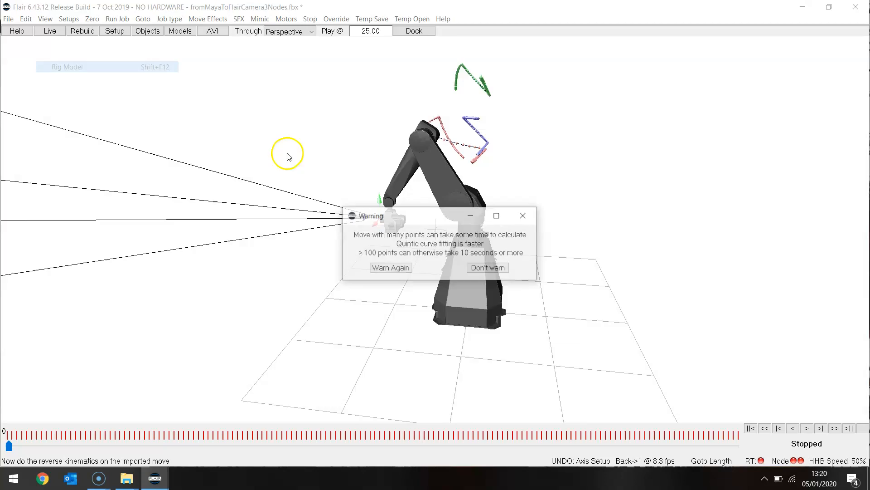
pyautogui.click(500, 269)
pyautogui.moveTo(540, 190); pyautogui.dragTo(675, 193)
pyautogui.moveTo(254, 234); pyautogui.dragTo(330, 262)
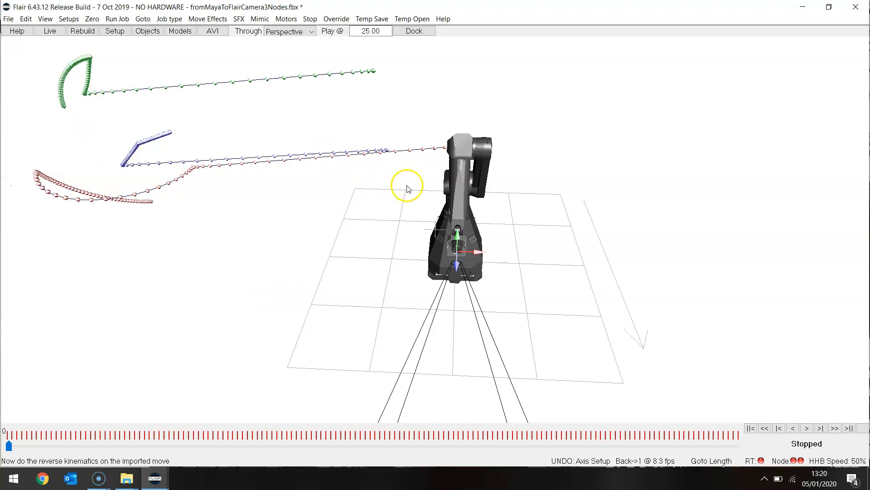
pyautogui.moveTo(546, 255); pyautogui.dragTo(586, 305)
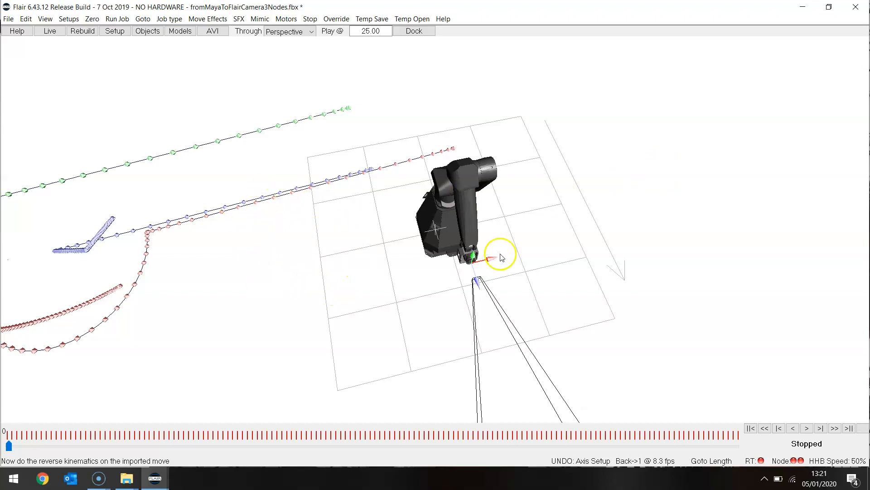
pyautogui.moveTo(589, 280); pyautogui.dragTo(572, 137, button='middle')
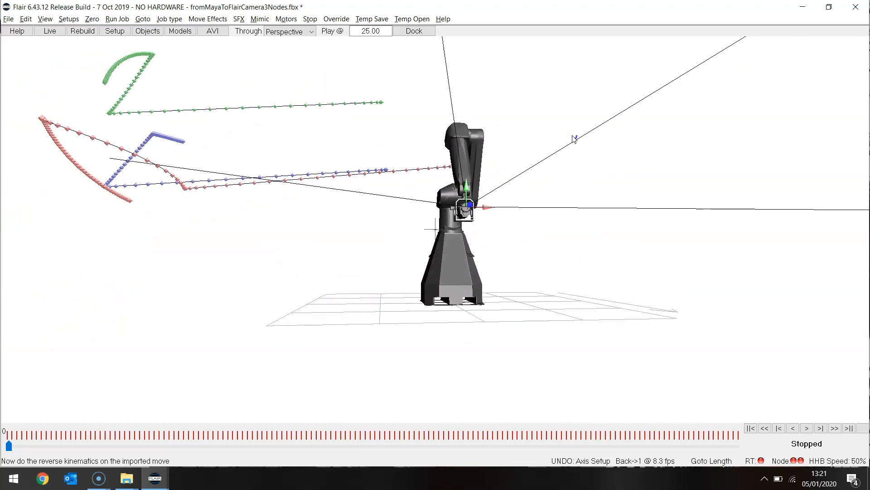
# Set the CGI import offsets to X Adjust 1.000, Y Adjust 3.000 and Z Adjust -0.500
pyautogui.moveTo(568, 136); pyautogui.dragTo(519, 169, button='middle')
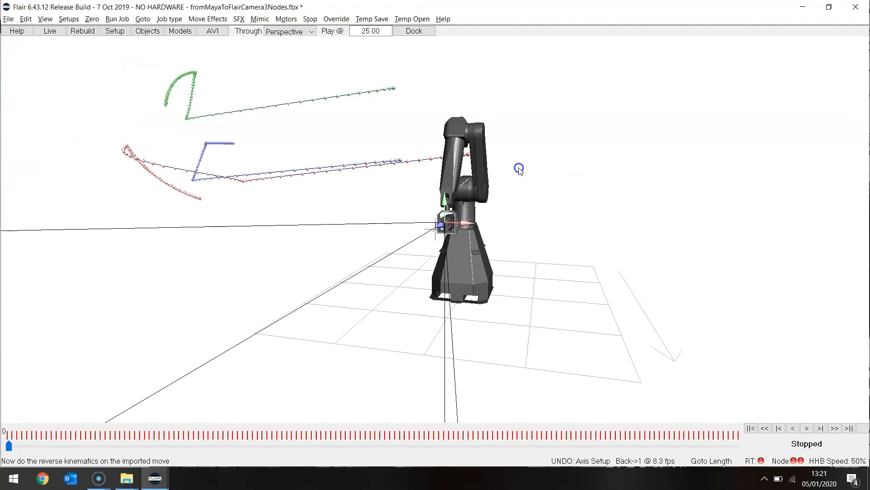
pyautogui.click(8, 18)
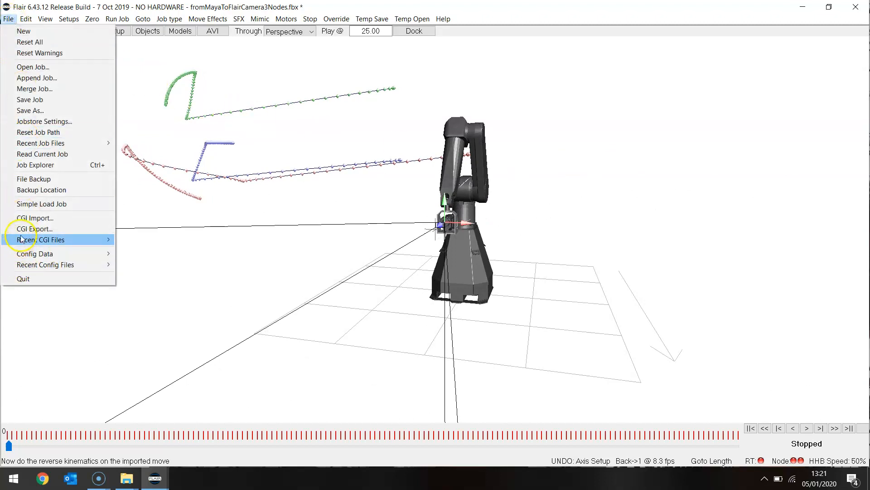
pyautogui.click(28, 218)
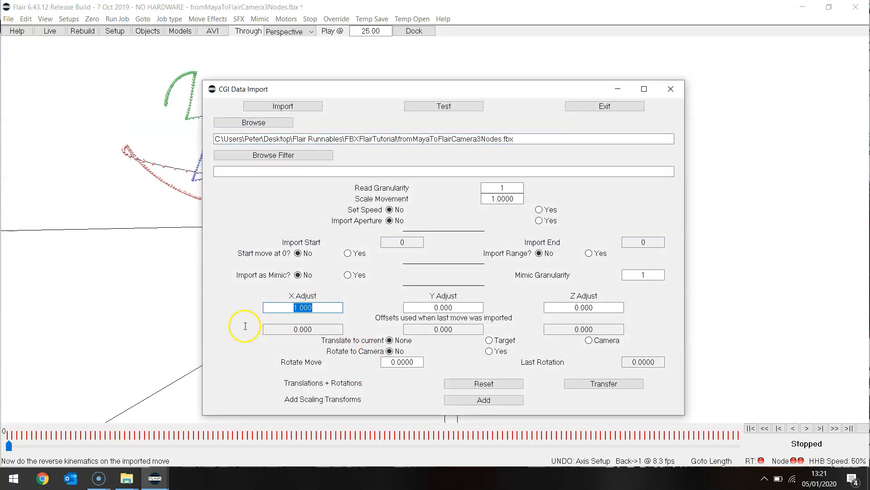
pyautogui.click(463, 306)
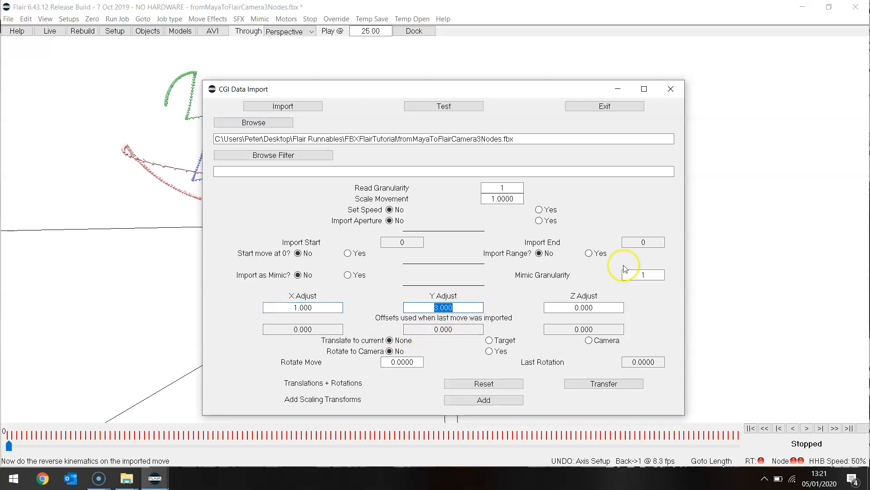
pyautogui.click(601, 308)
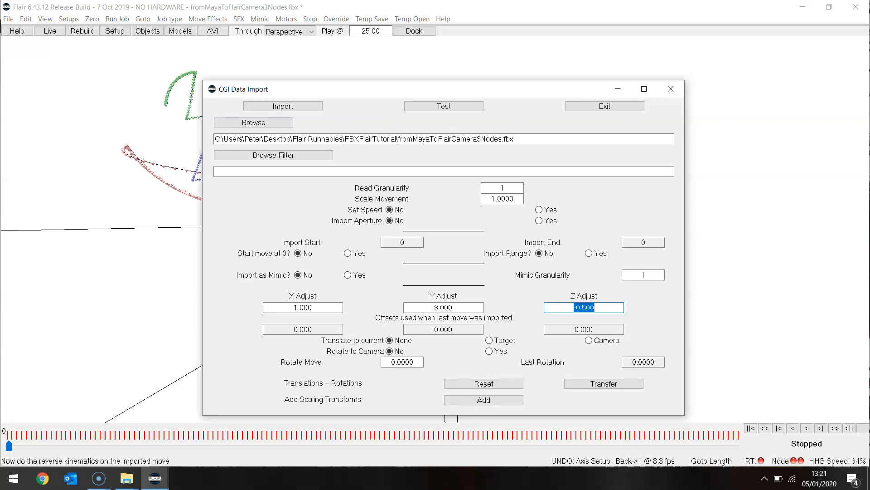
# Import Take 001 of toFlairCamera_cam - Nodes 3 again with the offsets applied, and close the CGI import setup
pyautogui.click(283, 107)
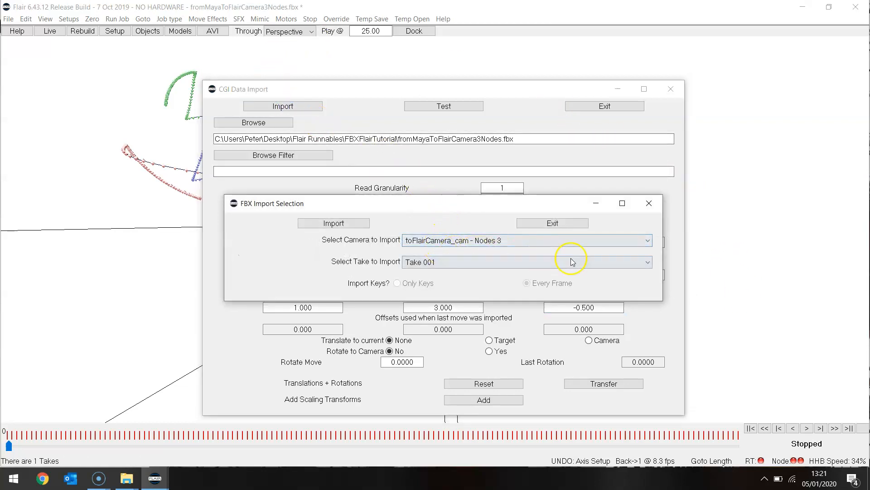
pyautogui.click(335, 224)
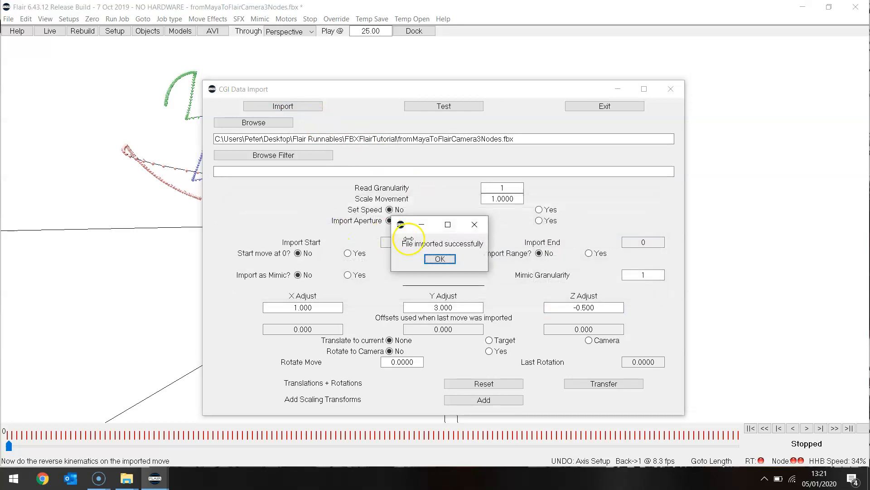
pyautogui.click(435, 259)
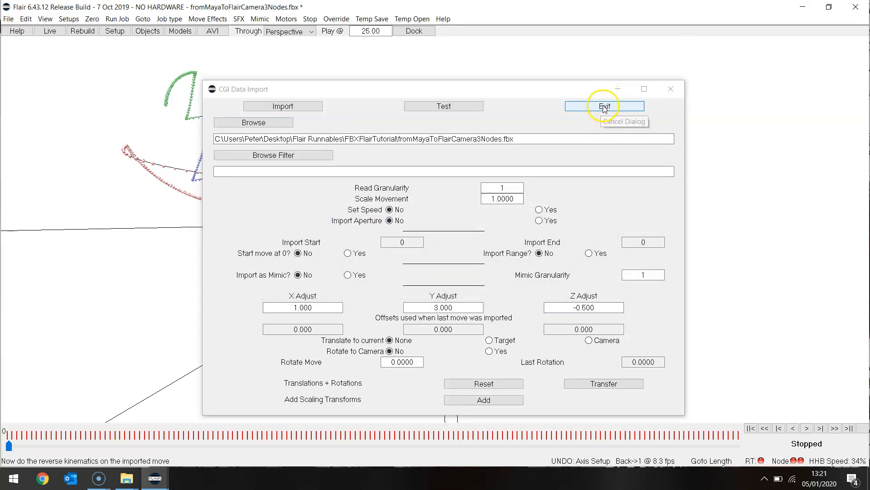
pyautogui.click(567, 109)
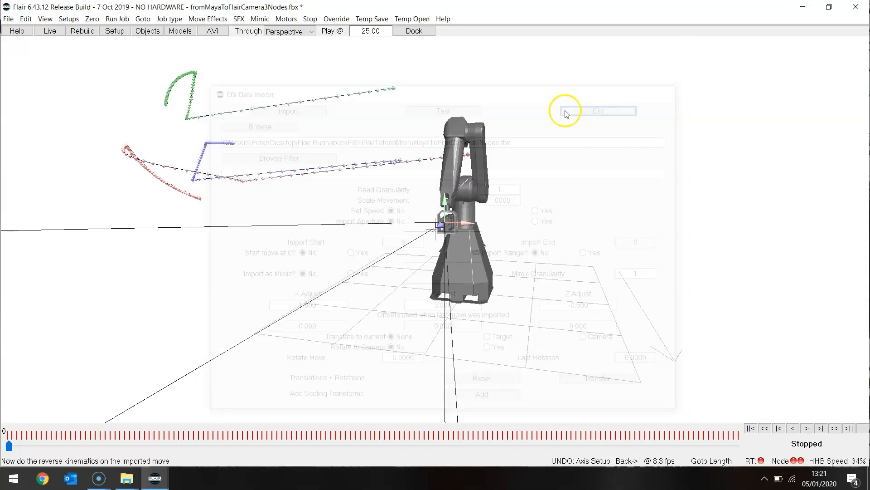
# Refresh the rig model to examine the shifted paths around the robot, and review the axis positions in the numeric view
pyautogui.click(45, 19)
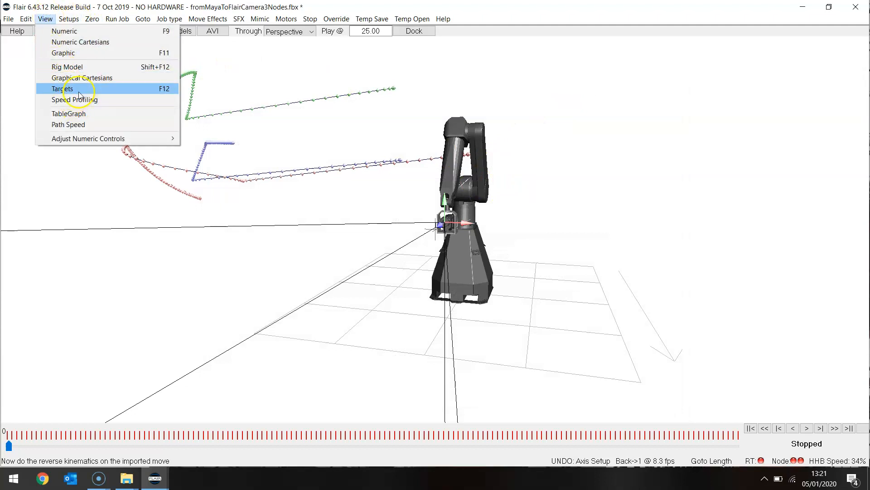
pyautogui.click(86, 66)
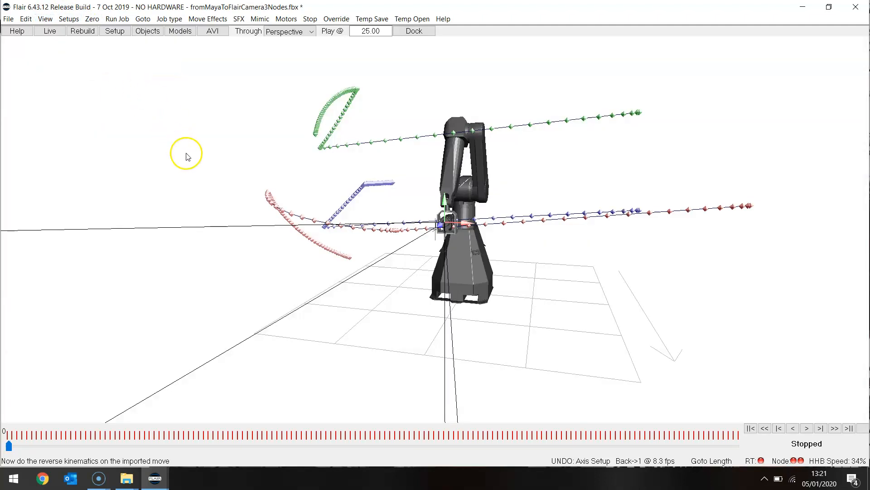
pyautogui.moveTo(733, 255); pyautogui.dragTo(627, 229)
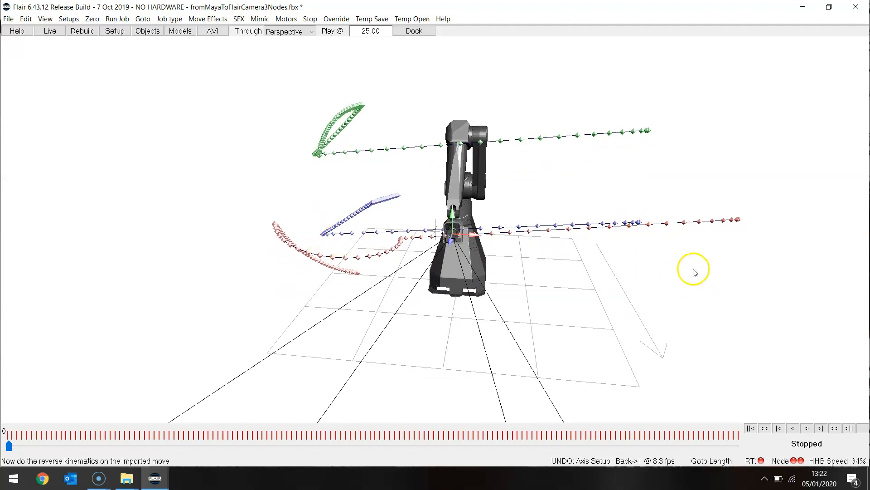
pyautogui.click(45, 20)
pyautogui.click(54, 31)
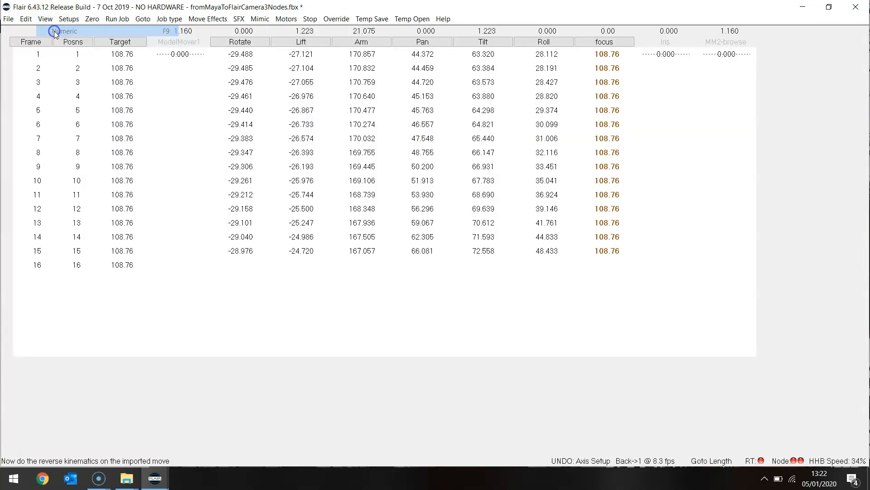
# Play the imported move forward and backward in the rig model view, checking the robot's motion from different angles
pyautogui.click(45, 18)
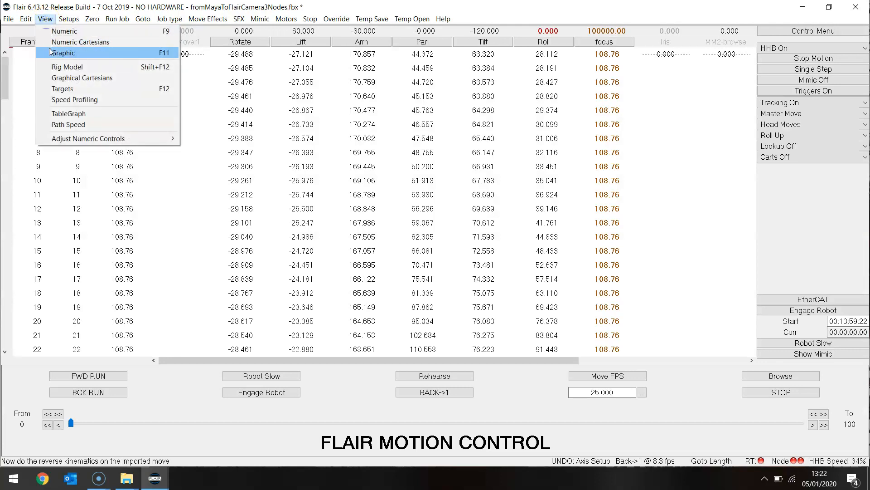
pyautogui.click(59, 67)
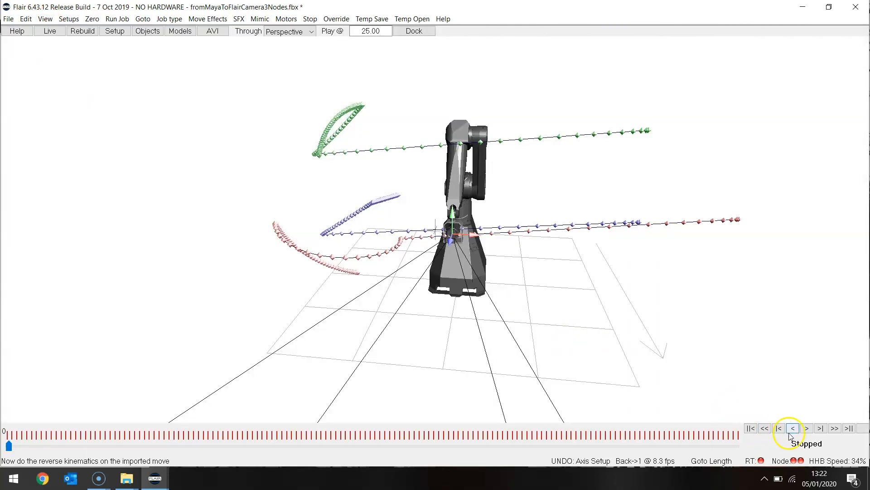
pyautogui.click(807, 428)
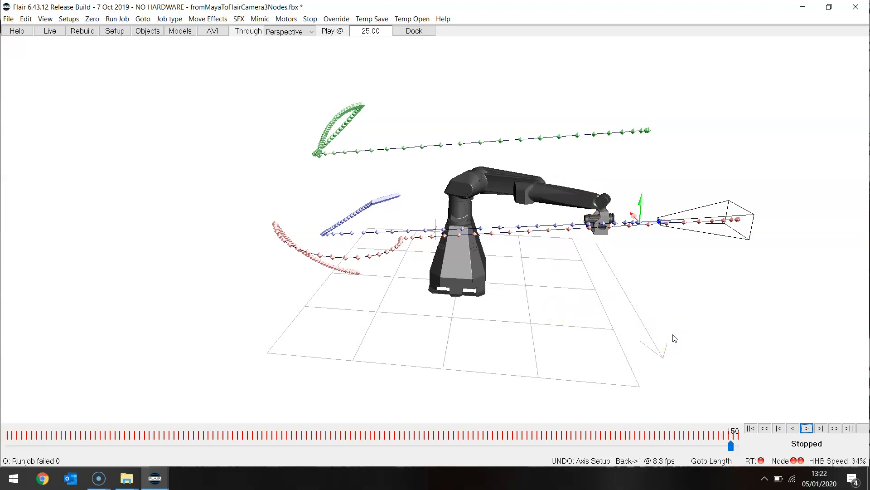
pyautogui.moveTo(694, 301); pyautogui.dragTo(686, 245)
pyautogui.click(794, 428)
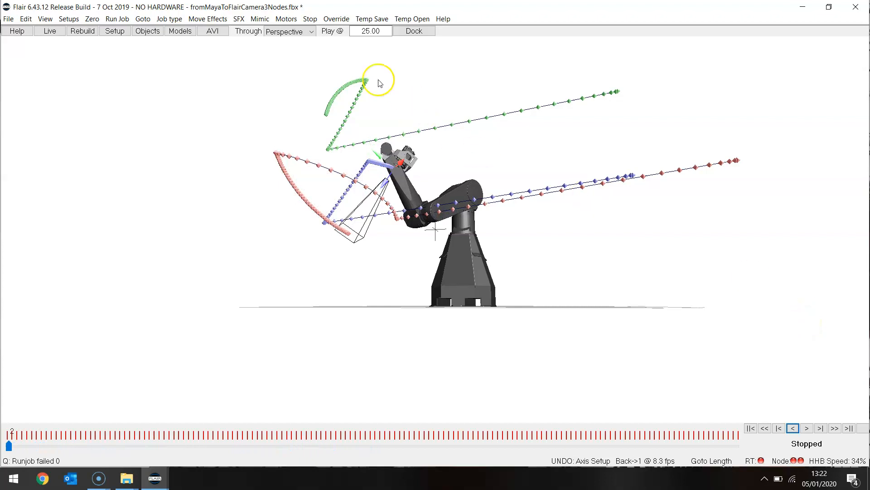
# In the numeric view, subtract 90 from the Arm axis at the first position and ripple the change through the whole move
pyautogui.click(46, 19)
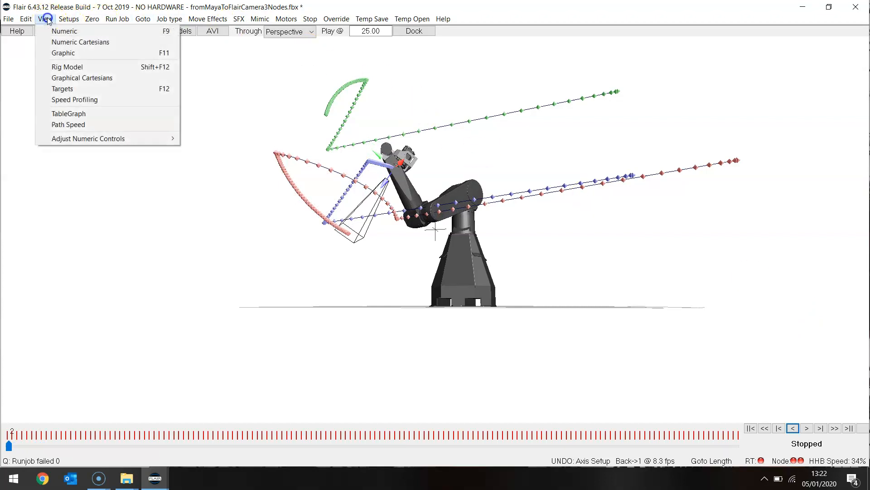
pyautogui.click(63, 32)
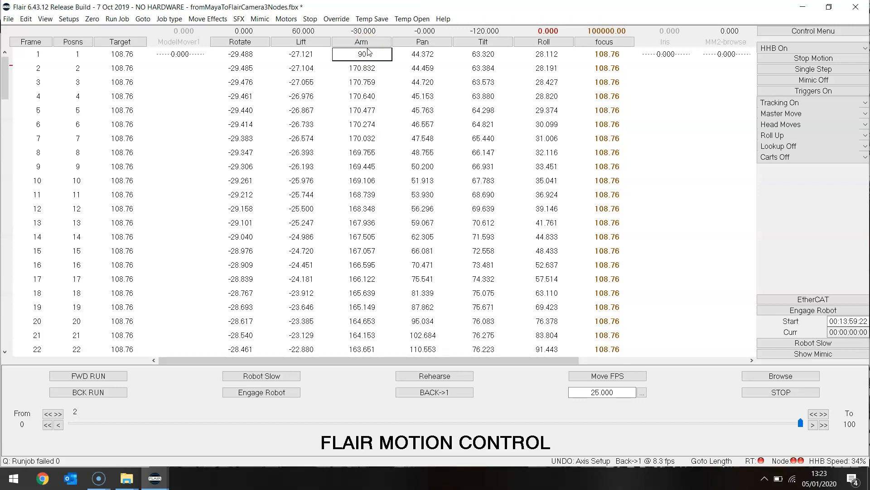
pyautogui.press('Return')
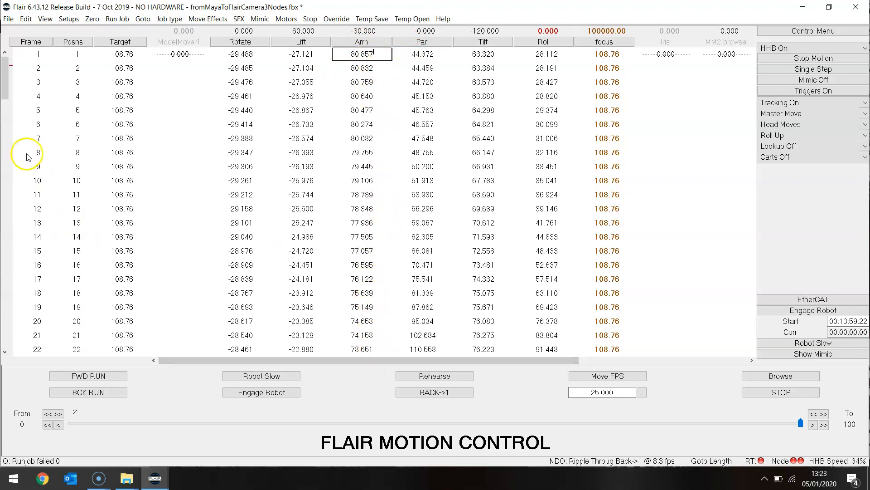
pyautogui.moveTo(18, 320); pyautogui.dragTo(28, 76)
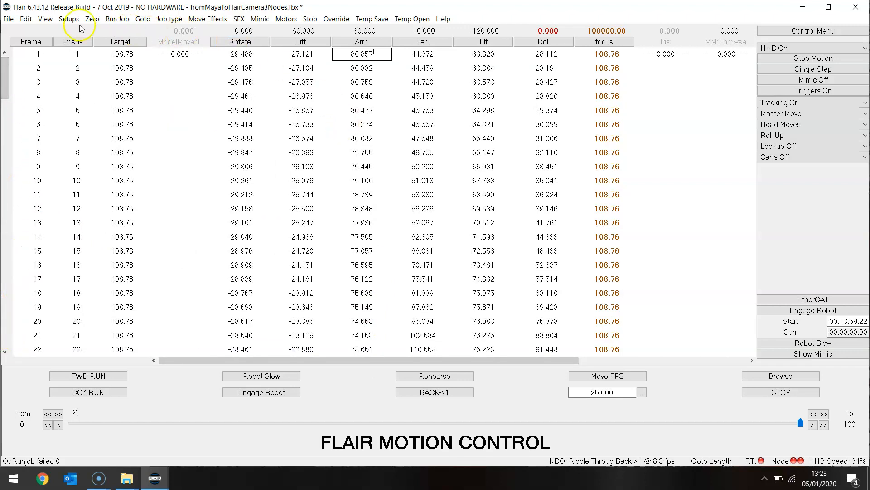
# Play the move with the adjusted arm values forward and backward on the rig model, and examine the robot's pose at the start
pyautogui.click(46, 19)
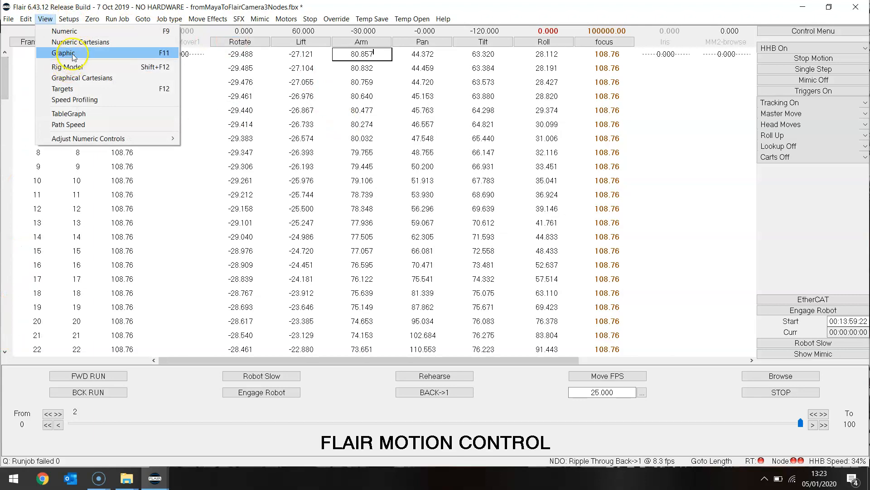
pyautogui.click(77, 69)
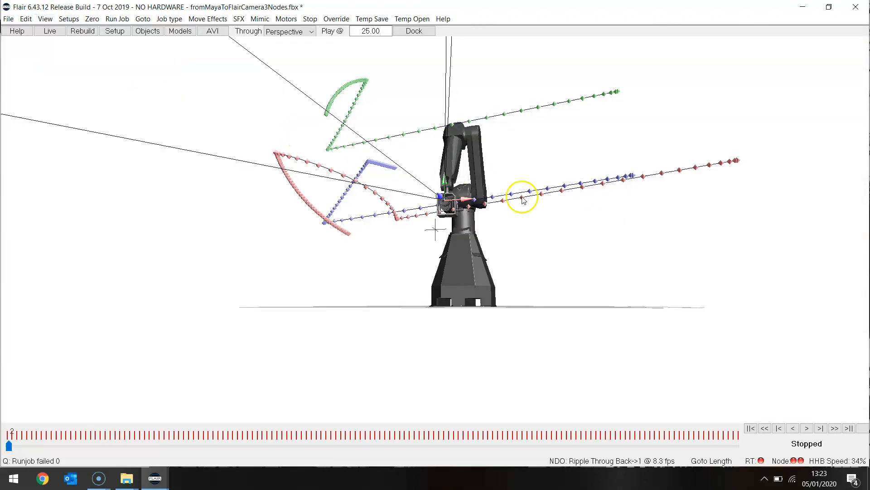
pyautogui.click(807, 429)
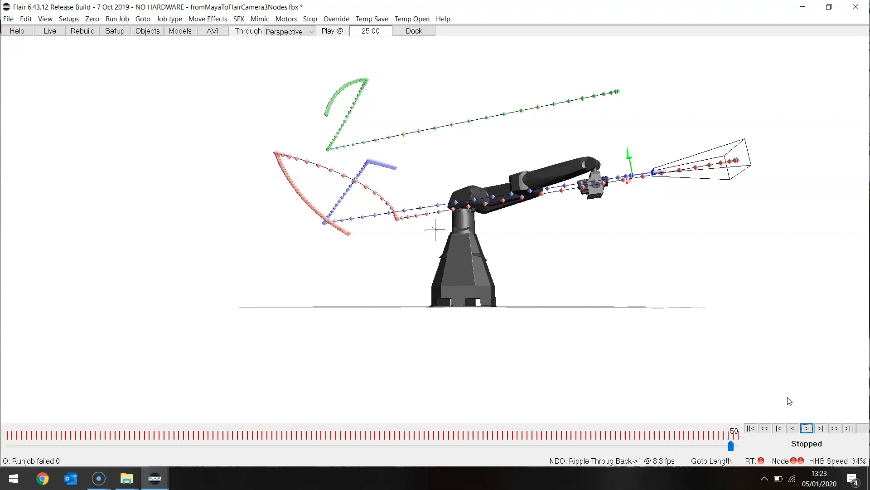
pyautogui.moveTo(705, 307); pyautogui.dragTo(642, 332)
pyautogui.click(793, 428)
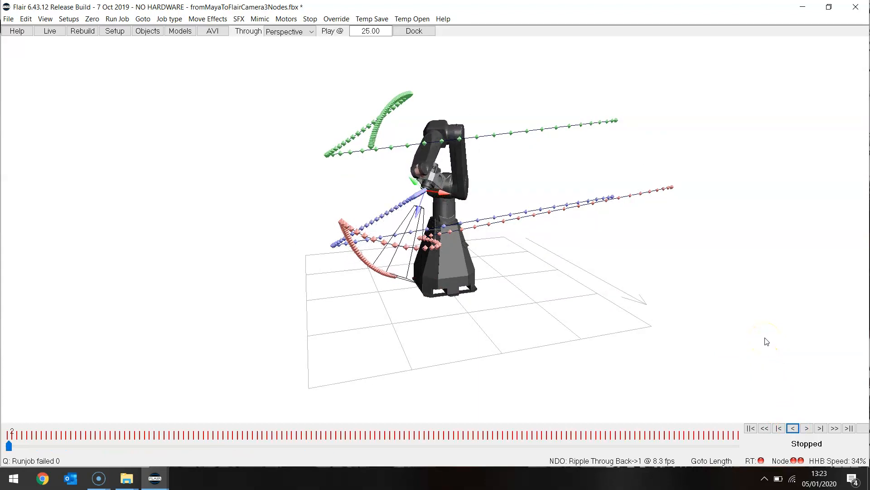
pyautogui.moveTo(786, 341); pyautogui.dragTo(644, 319)
pyautogui.click(384, 180)
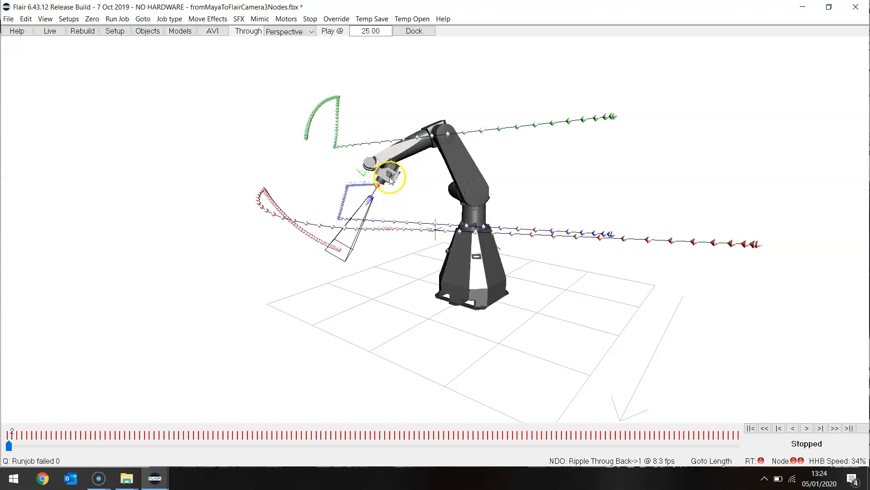
# Change the CGI import offsets to X Adjust 0.500 and Z Adjust -0.700
pyautogui.press('alt')
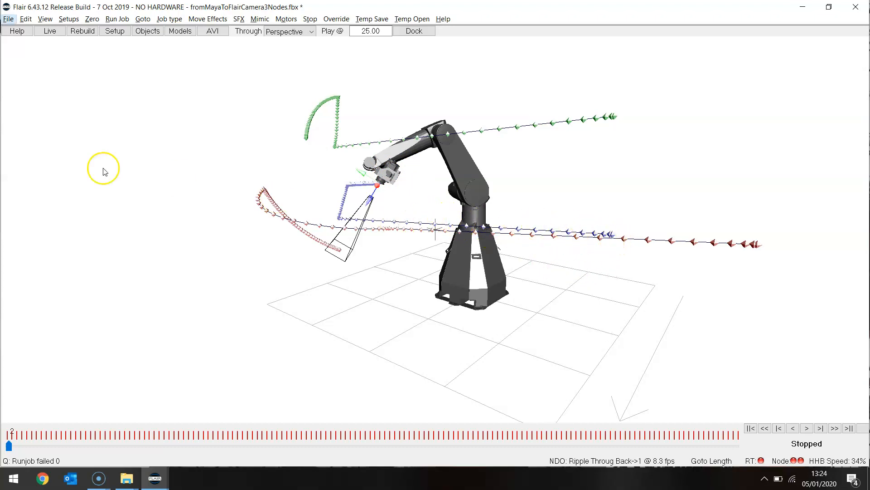
pyautogui.click(9, 20)
pyautogui.click(52, 218)
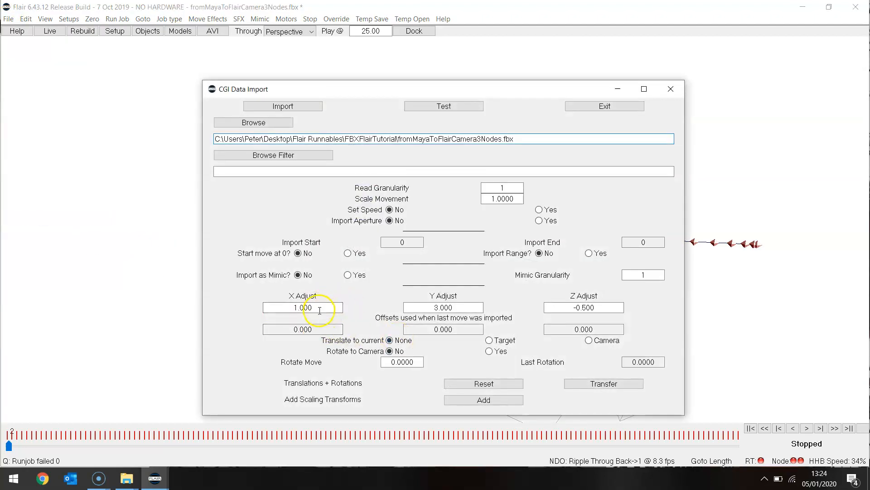
pyautogui.doubleClick(321, 308)
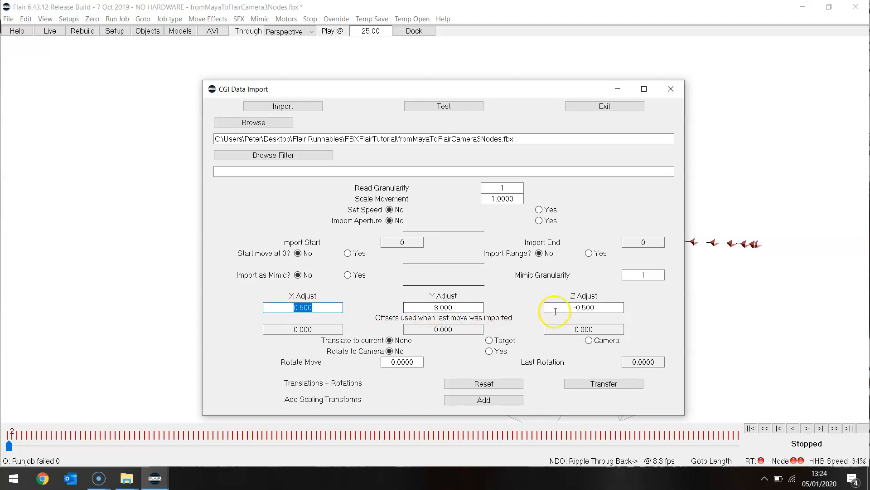
pyautogui.click(603, 307)
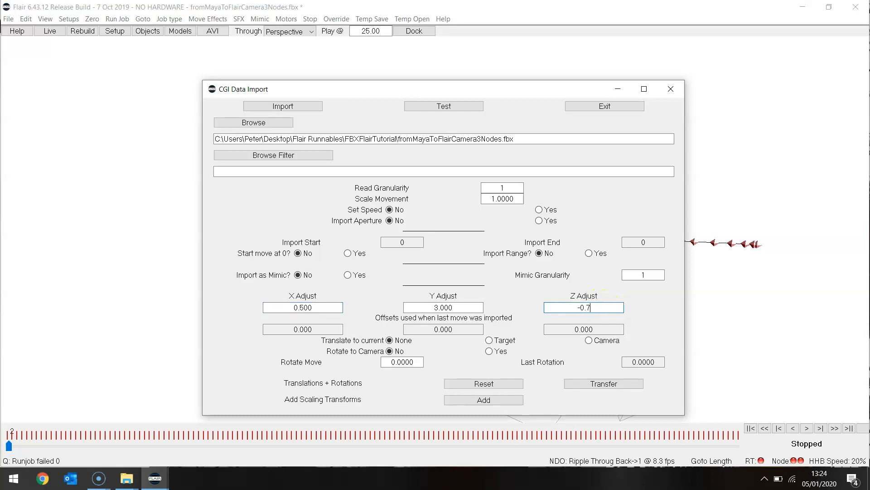
# Re-import Take 001 of toFlairCamera_cam - Nodes 3 using the revised X and Z offsets, and close the import setup
pyautogui.click(285, 107)
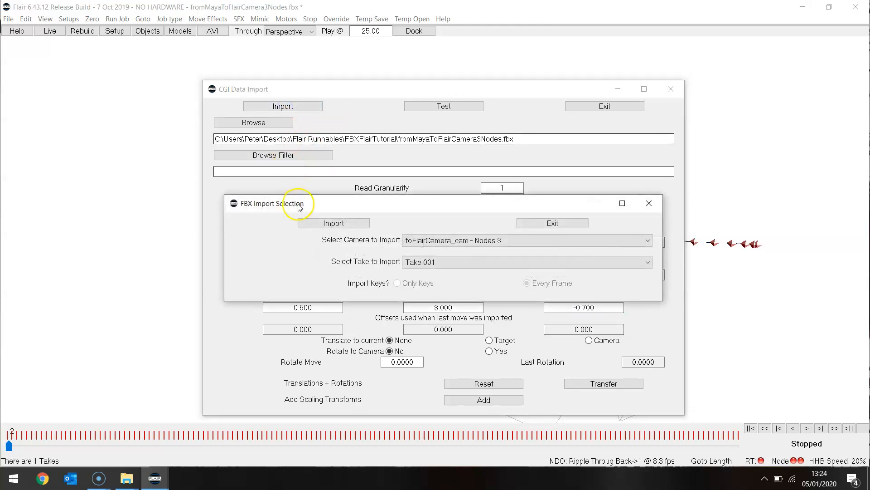
pyautogui.click(334, 223)
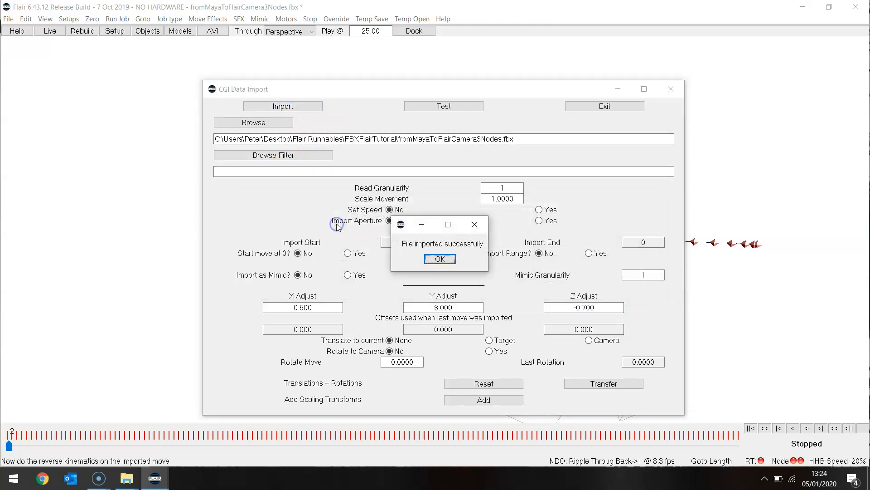
pyautogui.click(440, 260)
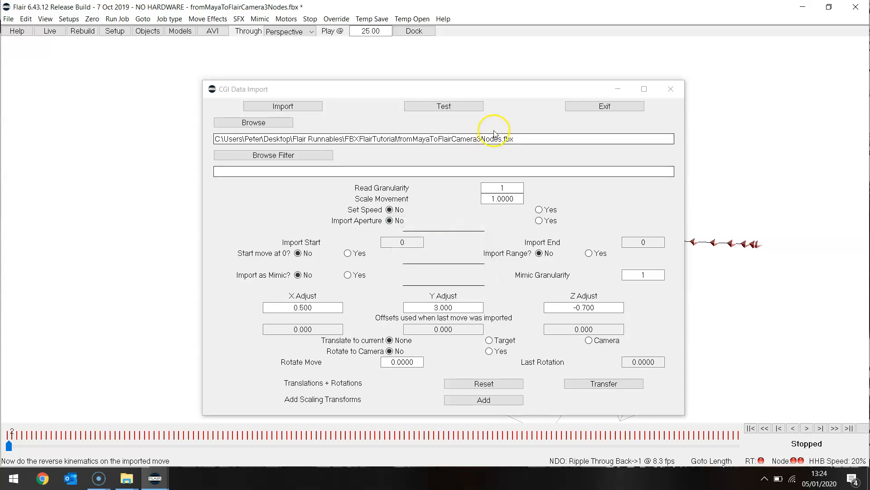
pyautogui.click(594, 106)
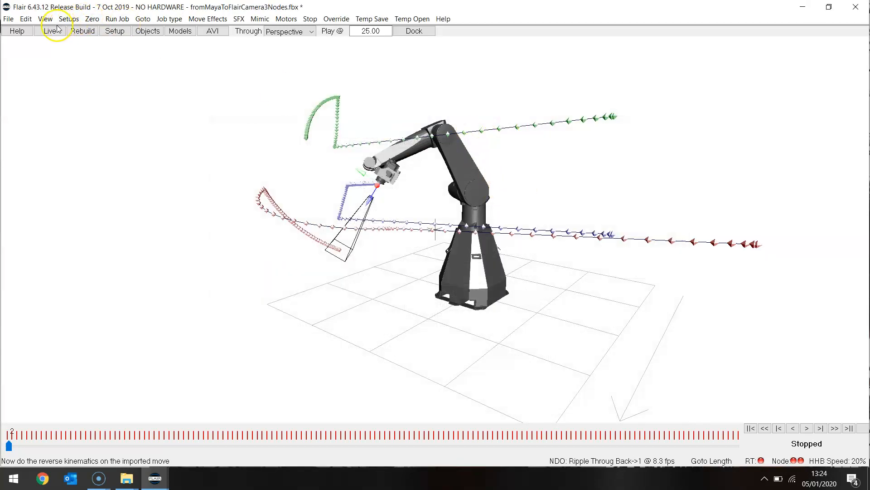
# Show the re-imported move on the rig model and play it forward to check the robot's motion through to the end
pyautogui.click(46, 19)
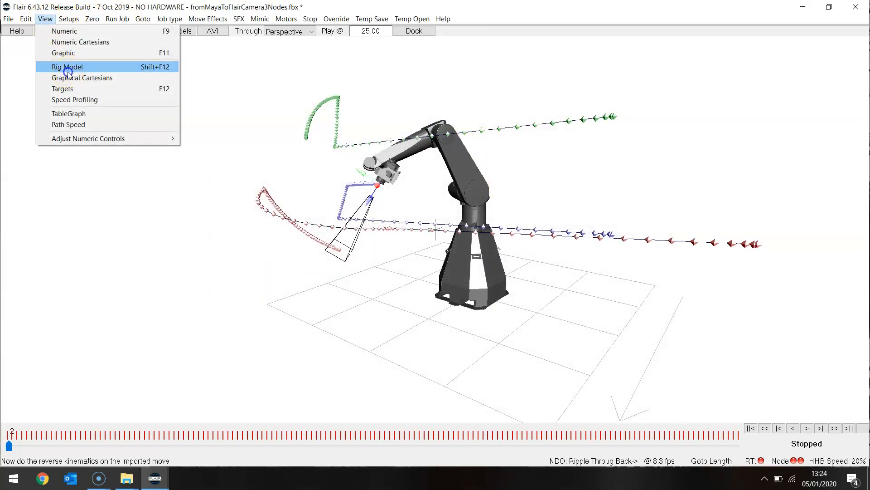
pyautogui.click(66, 67)
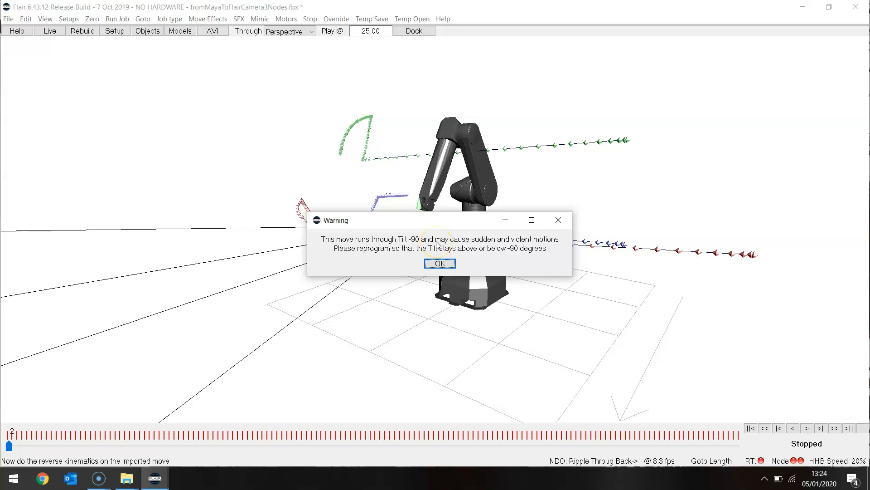
pyautogui.click(440, 264)
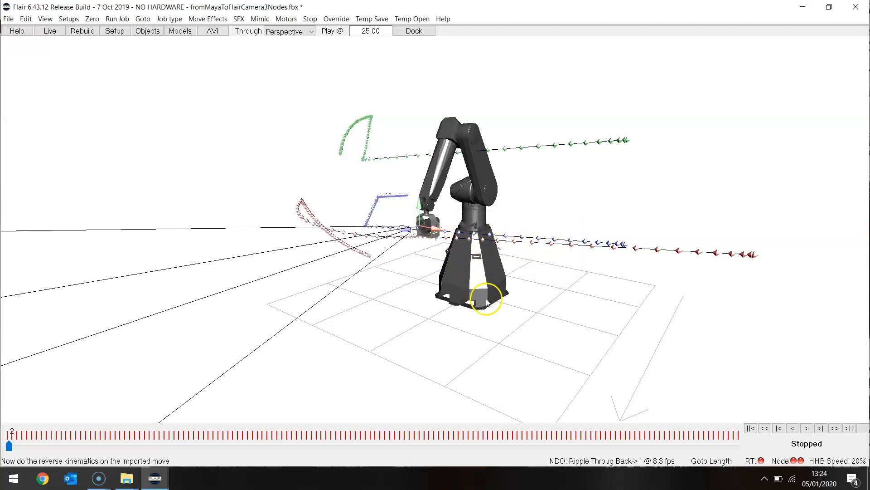
pyautogui.moveTo(476, 295); pyautogui.dragTo(495, 329, button='middle')
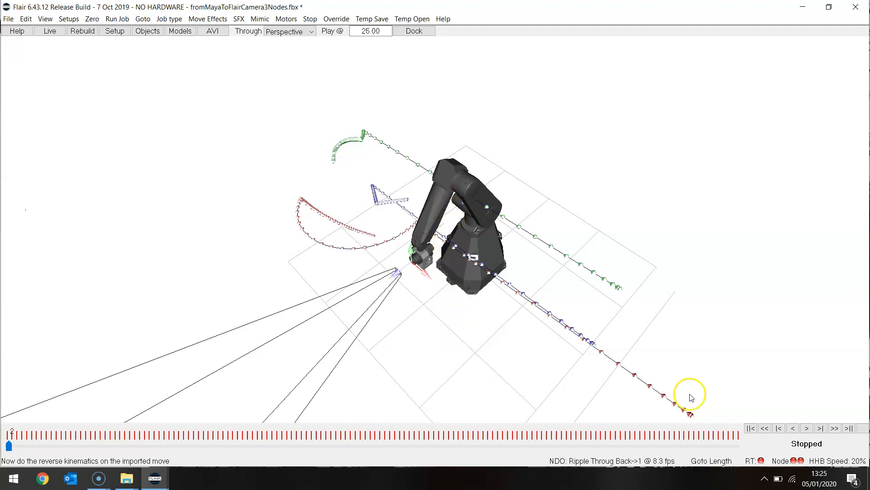
pyautogui.click(807, 428)
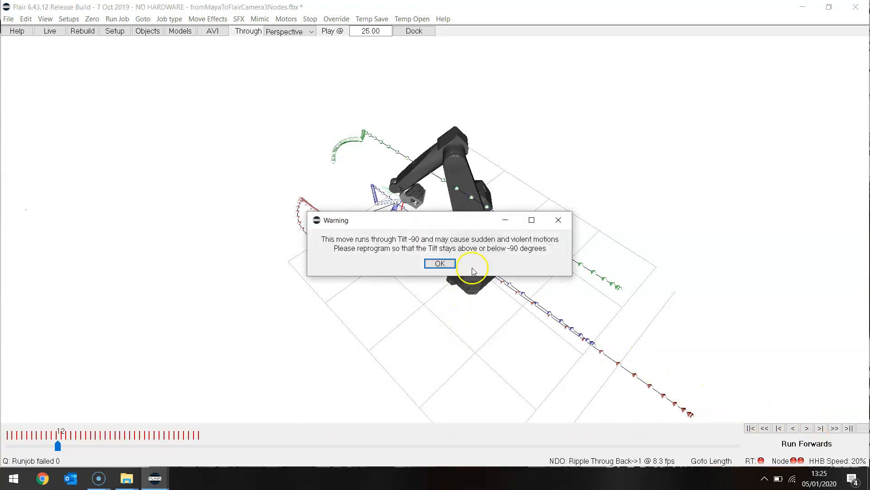
pyautogui.moveTo(430, 218); pyautogui.dragTo(466, 355)
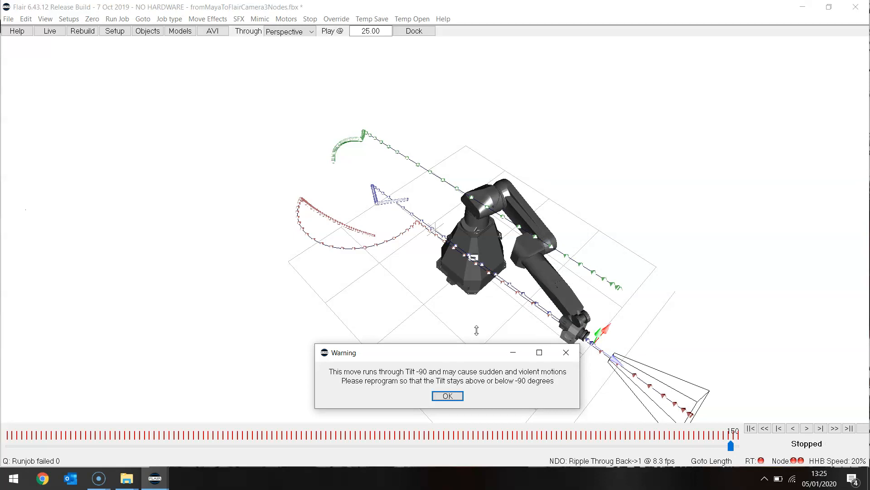
pyautogui.moveTo(404, 314); pyautogui.dragTo(444, 198)
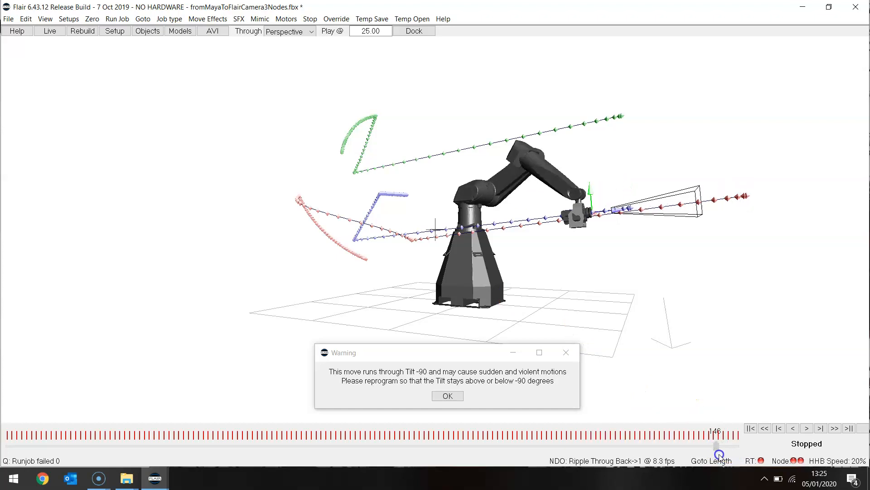
# Scrub the move back from its end to near its start, dismiss the Tilt warning, and examine the arm from several angles
pyautogui.moveTo(736, 454); pyautogui.dragTo(618, 464)
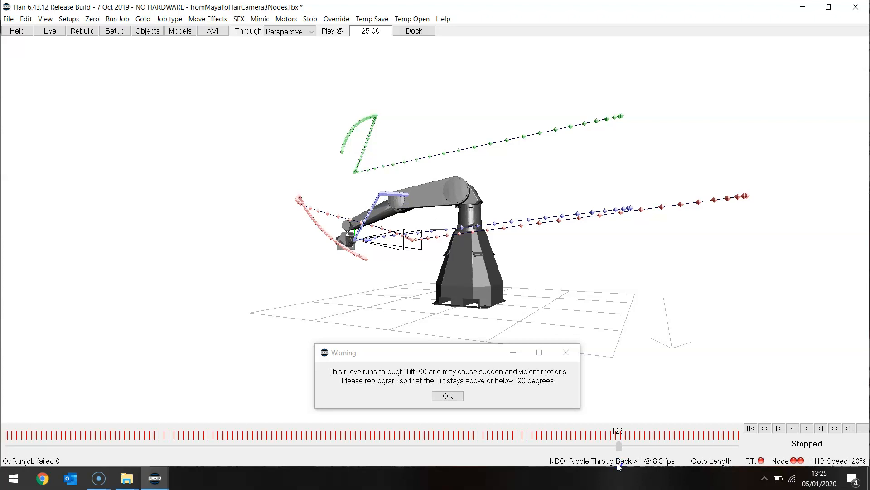
pyautogui.moveTo(619, 454); pyautogui.dragTo(18, 459)
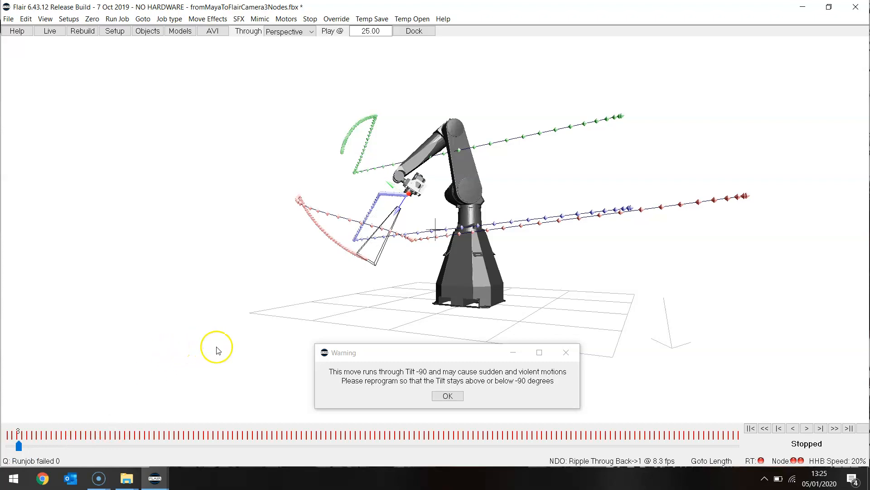
pyautogui.moveTo(198, 301); pyautogui.dragTo(354, 324)
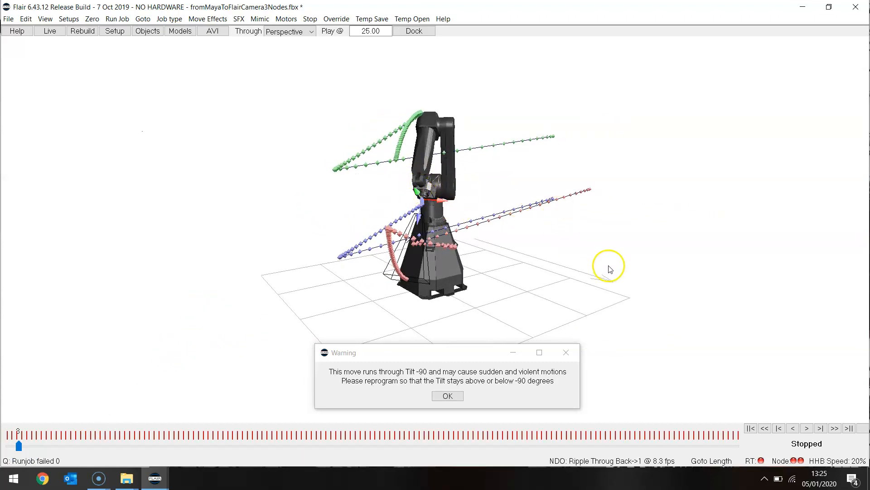
pyautogui.keyDown('alt'); pyautogui.moveTo(642, 273); pyautogui.dragTo(492, 289); pyautogui.keyUp('alt')
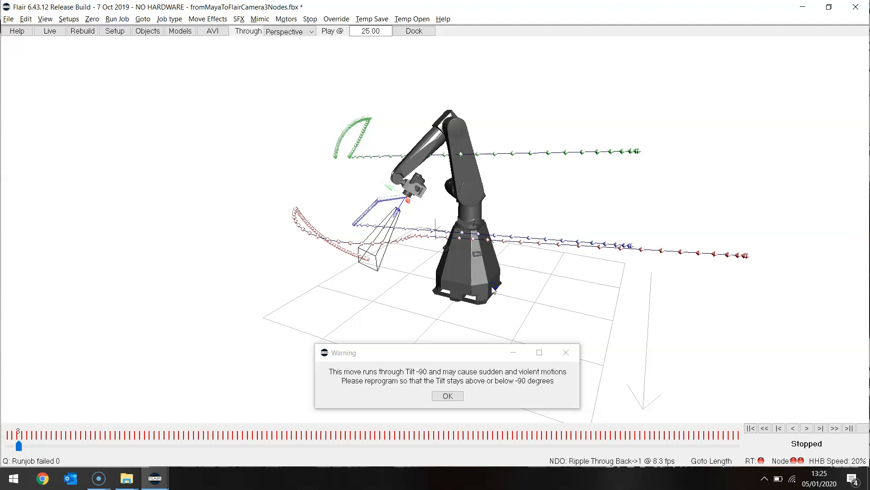
pyautogui.click(448, 397)
pyautogui.keyDown('alt'); pyautogui.moveTo(643, 283); pyautogui.dragTo(647, 385); pyautogui.keyUp('alt')
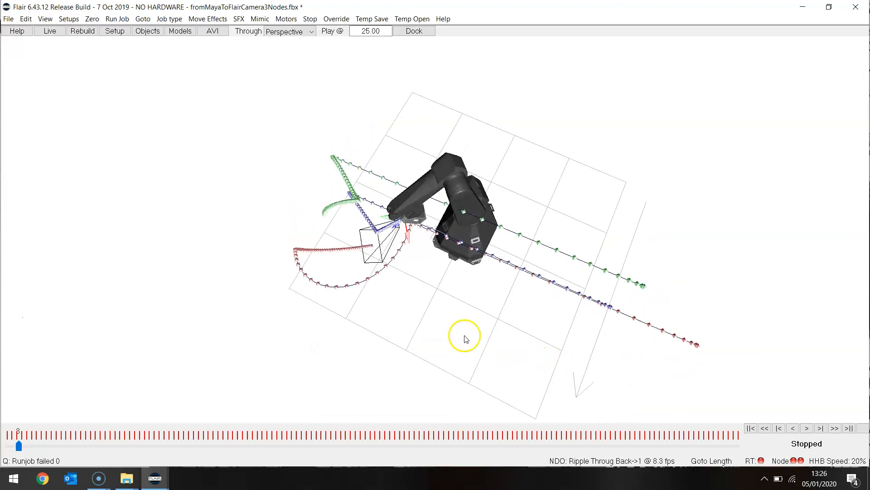
# Change the CGI import offsets to Y Adjust 2.900 and Z Adjust -0.600
pyautogui.click(9, 19)
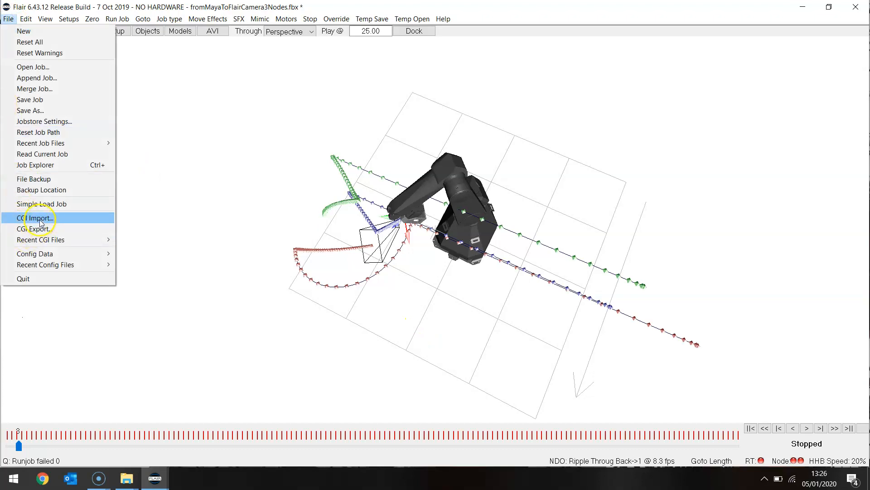
pyautogui.click(36, 218)
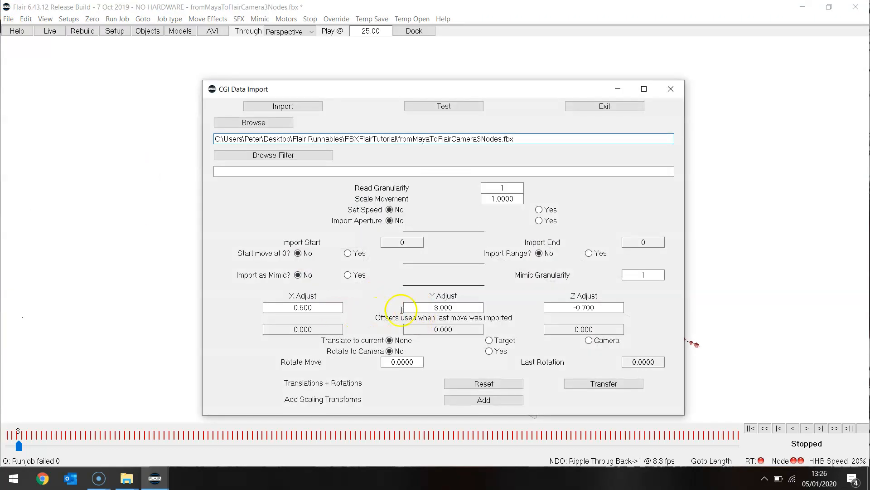
pyautogui.doubleClick(458, 307)
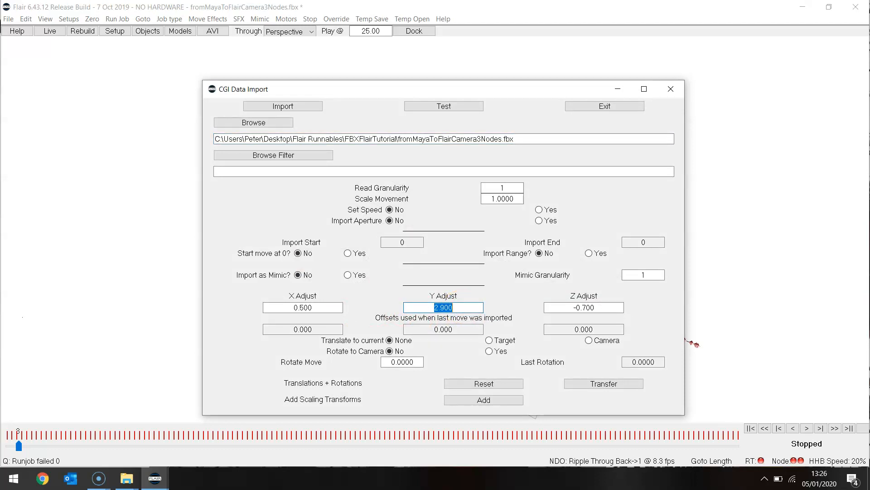
pyautogui.doubleClick(606, 307)
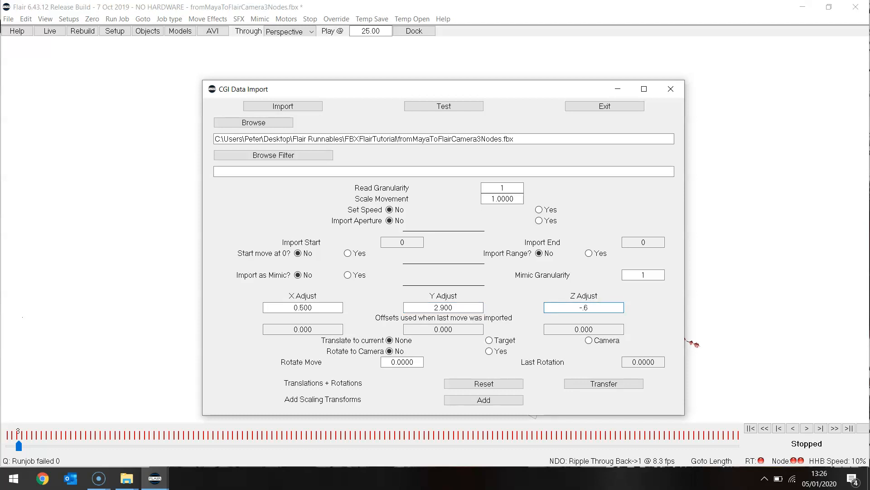
# Re-import Take 001 of toFlairCamera_cam - Nodes 3 using the revised Y and Z offsets, and close the import setup
pyautogui.click(291, 110)
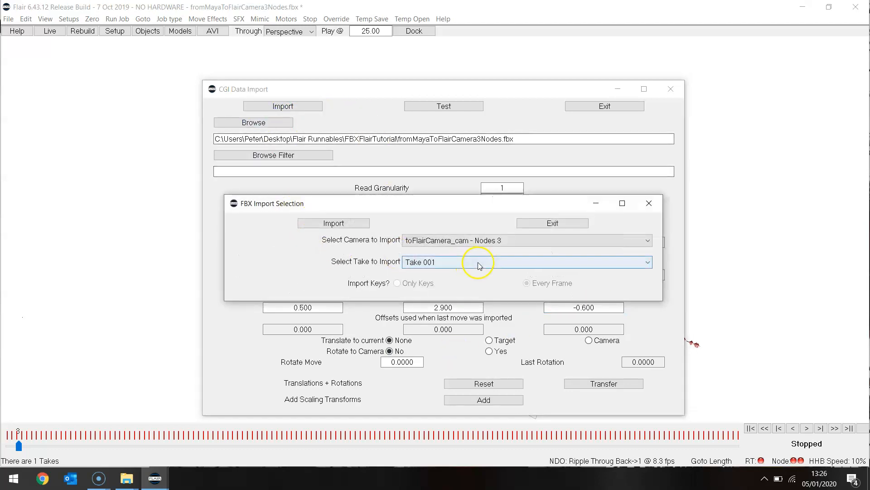
pyautogui.click(336, 224)
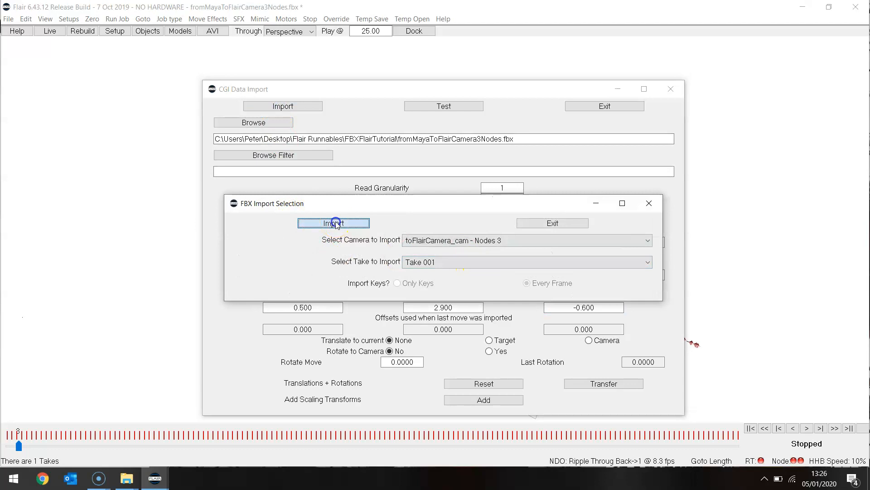
pyautogui.click(440, 258)
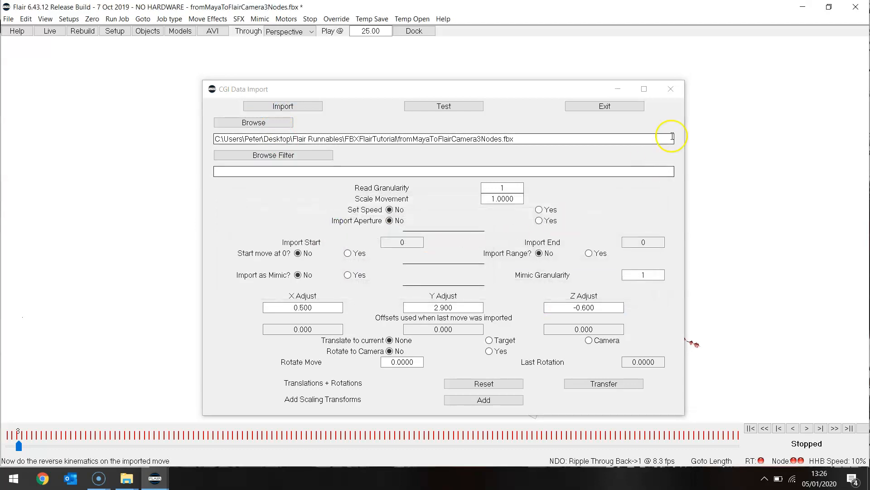
pyautogui.click(605, 106)
# Play the newly imported move forward and backward on the rig model, and examine the robot's reach at both ends
pyautogui.click(45, 19)
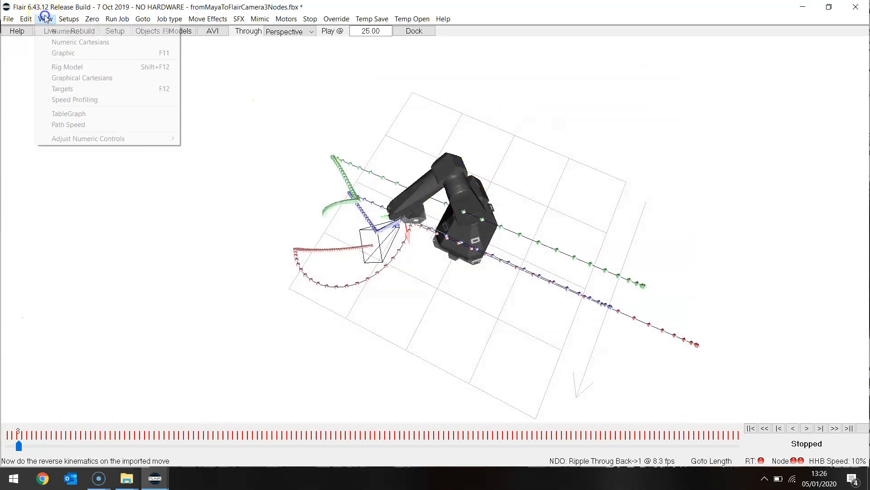
pyautogui.click(74, 67)
pyautogui.click(808, 428)
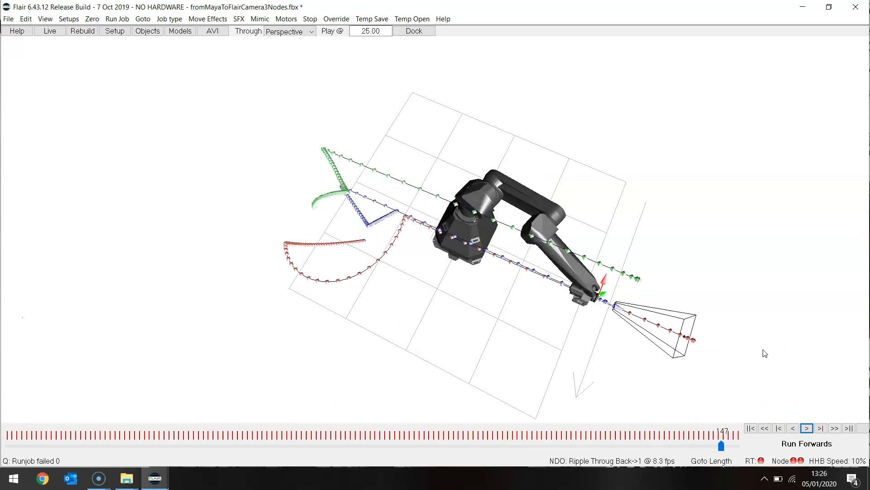
pyautogui.moveTo(760, 348); pyautogui.dragTo(752, 225)
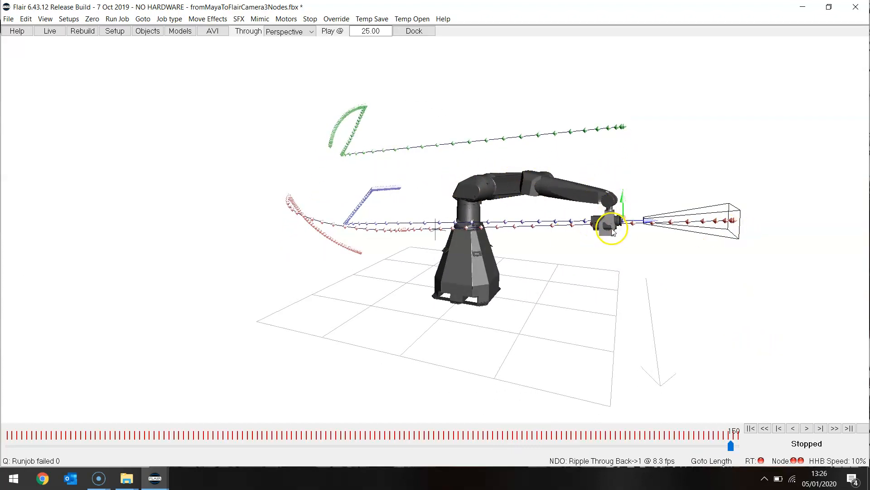
pyautogui.click(794, 428)
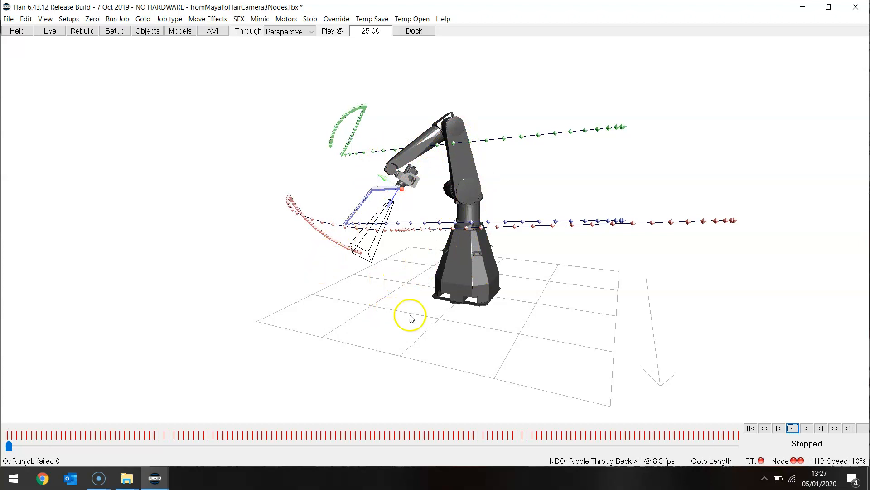
pyautogui.moveTo(659, 297); pyautogui.dragTo(680, 367)
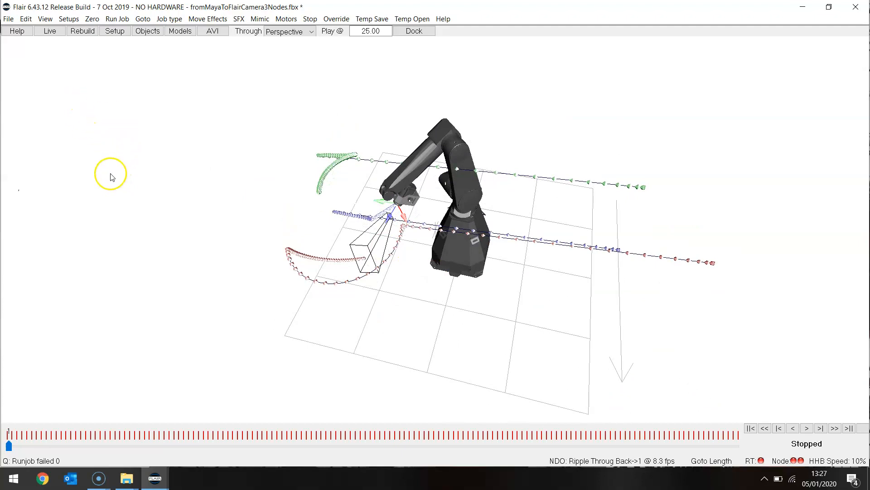
# In the numeric view, set the robot to fast, run the move forward to check the axis limits, and close the error report
pyautogui.click(45, 19)
pyautogui.click(53, 31)
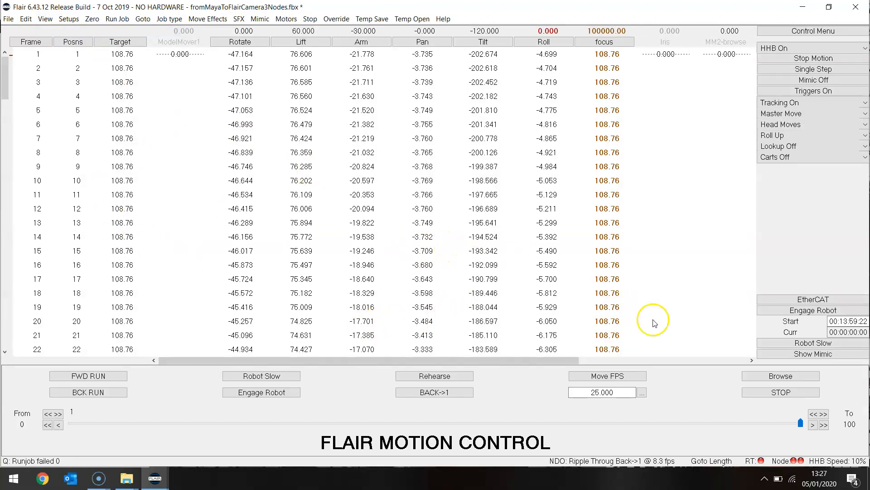
pyautogui.click(813, 343)
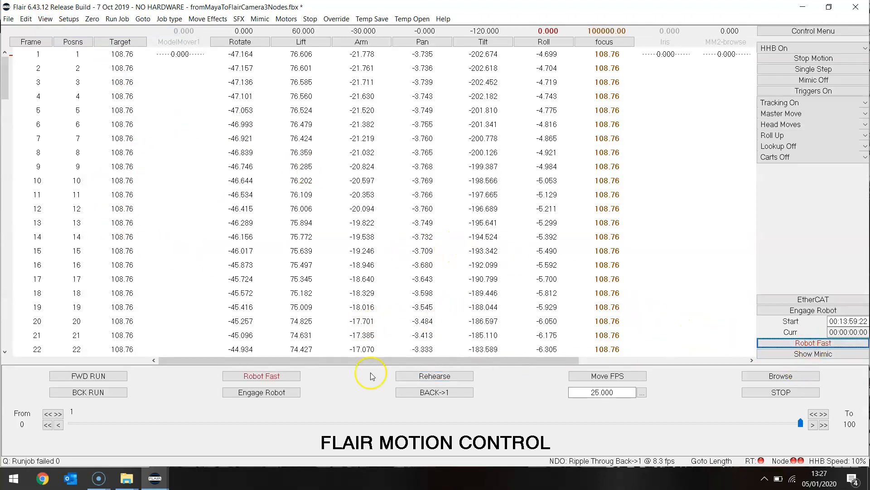
pyautogui.click(93, 377)
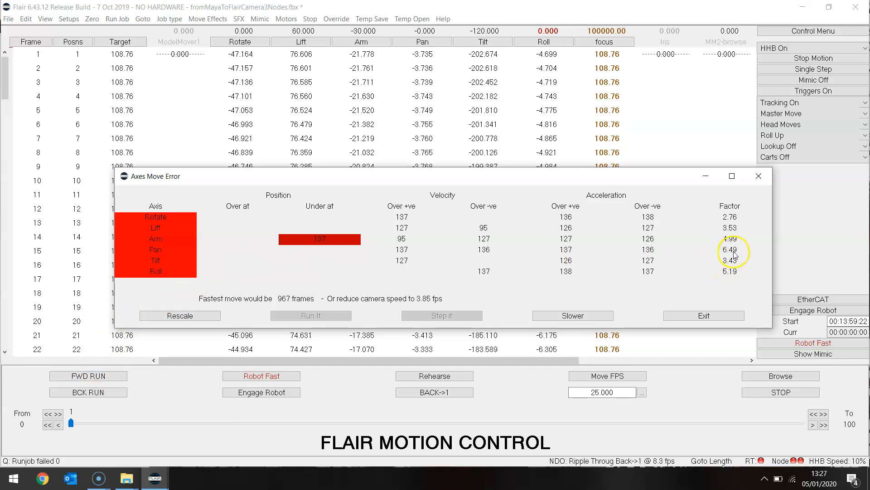
pyautogui.moveTo(750, 247)
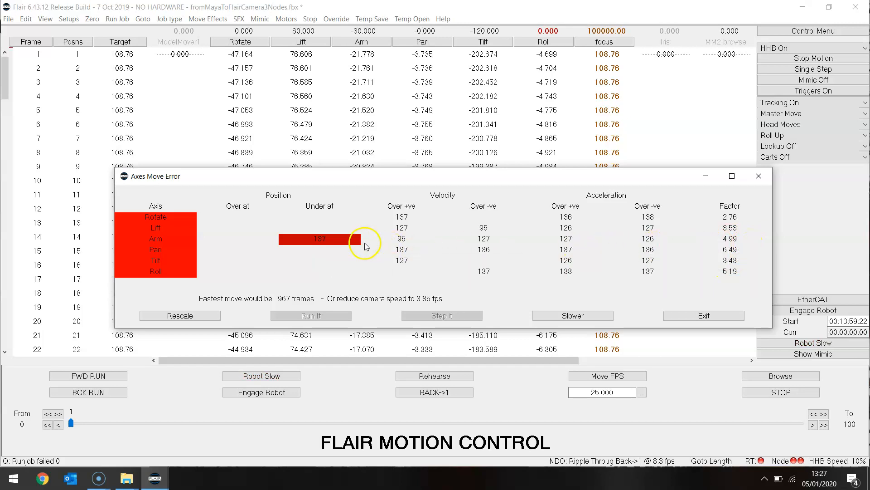
pyautogui.moveTo(320, 244)
pyautogui.click(703, 315)
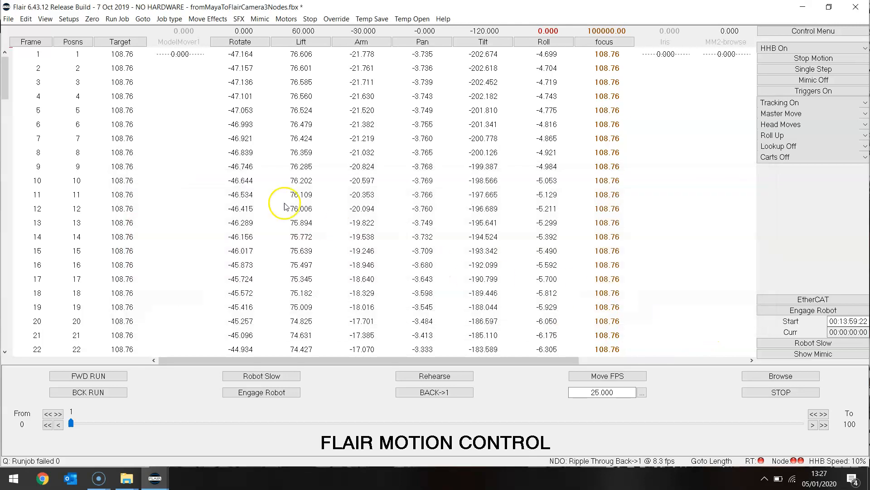
# Return to the rig model, scrub to frame 137, and examine the arm's pose where it exceeds its position limit
pyautogui.click(46, 20)
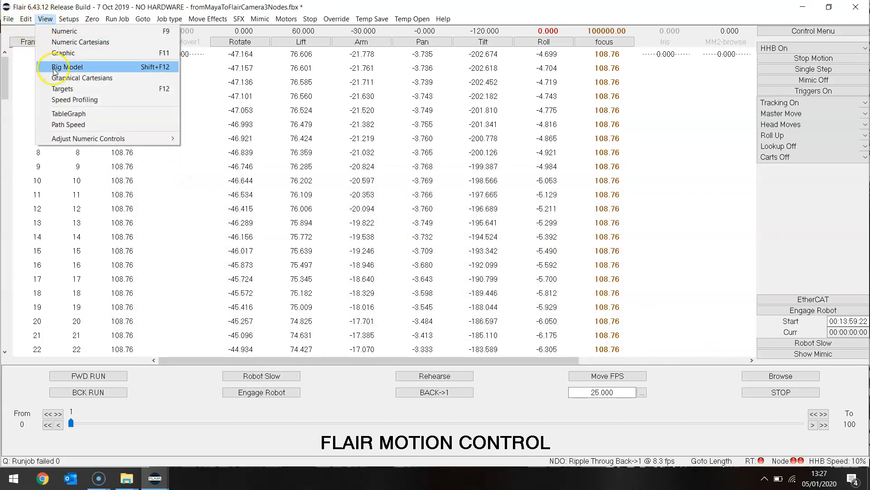
pyautogui.click(53, 69)
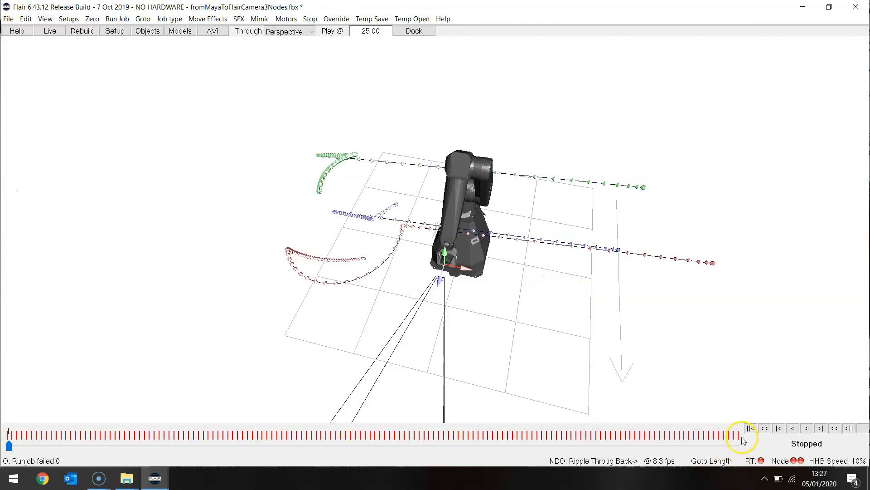
pyautogui.moveTo(8, 446); pyautogui.dragTo(670, 453)
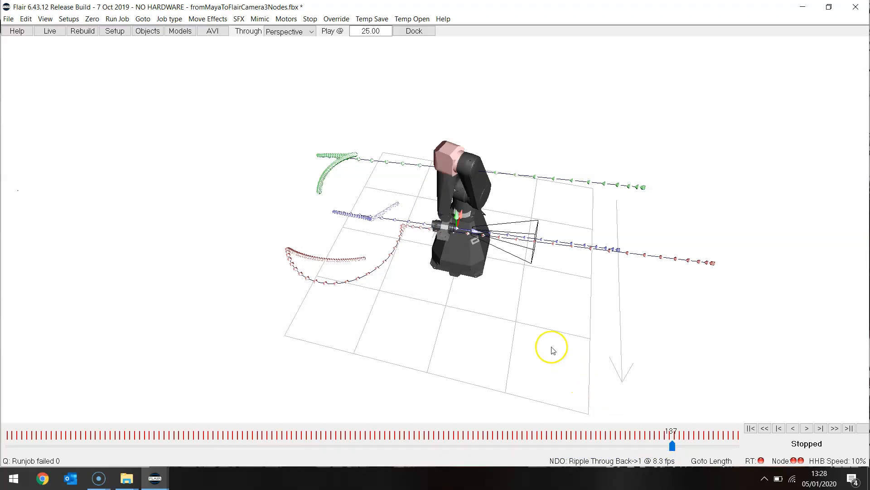
pyautogui.keyDown('alt'); pyautogui.moveTo(572, 314); pyautogui.dragTo(518, 261); pyautogui.keyUp('alt')
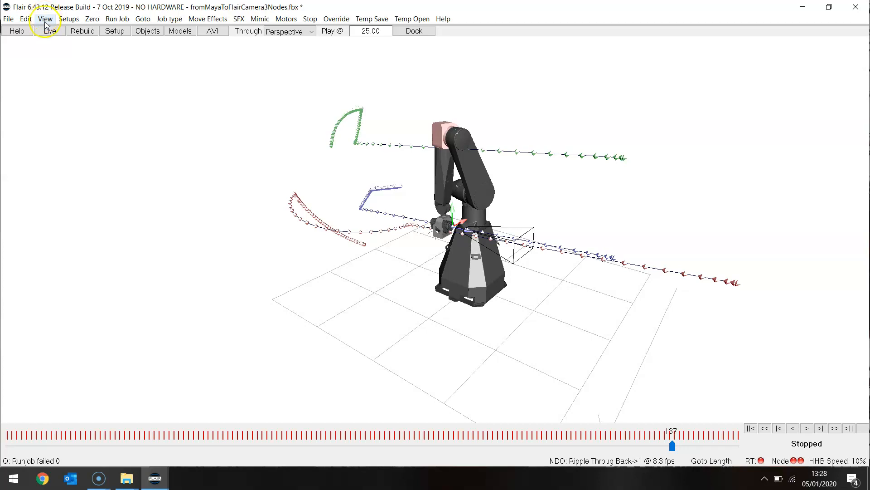
# Re-import fromMayaToFlairCamera3Nodes.fbx with the X offset set to 0.600, and close the import setup
pyautogui.click(9, 20)
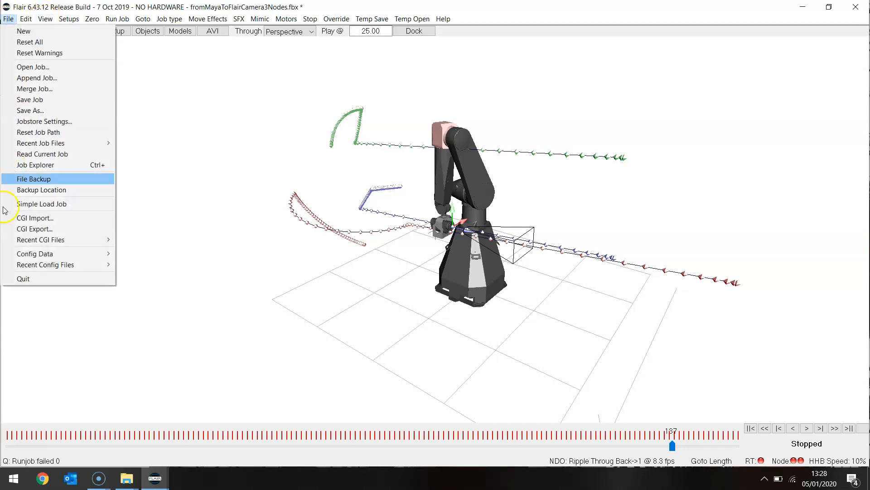
pyautogui.click(45, 219)
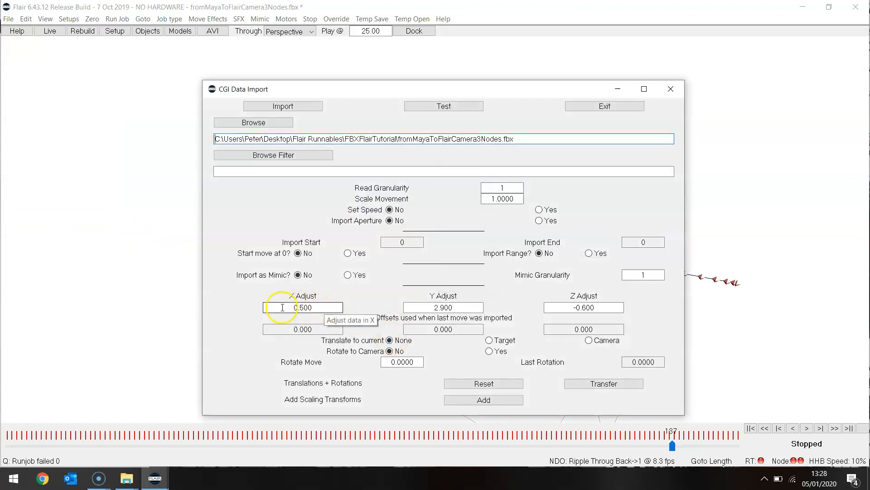
pyautogui.doubleClick(318, 307)
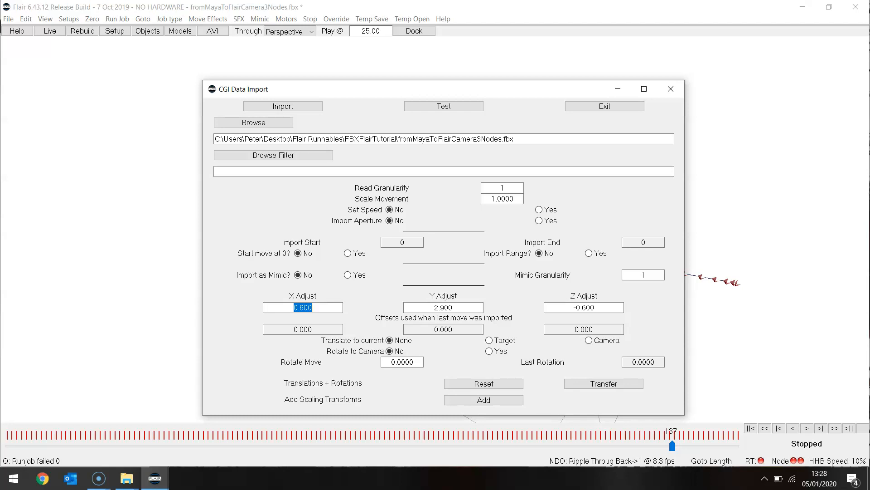
pyautogui.click(282, 108)
pyautogui.click(334, 223)
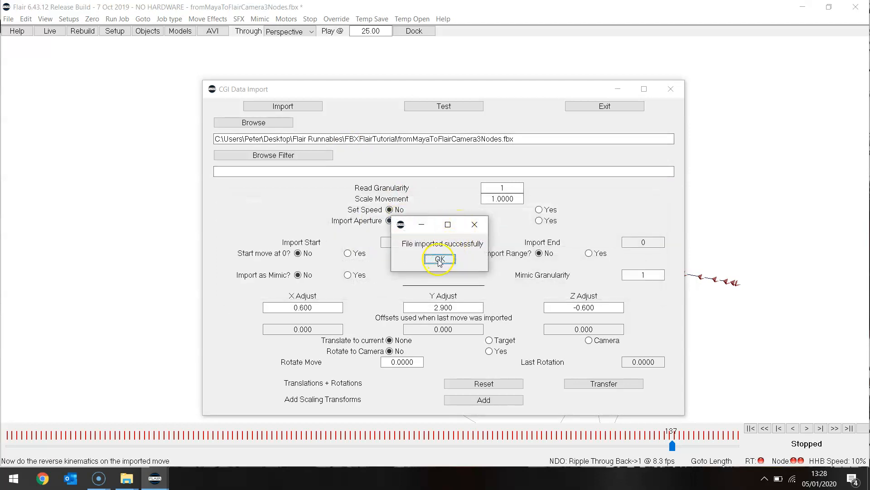
pyautogui.click(440, 259)
pyautogui.click(606, 106)
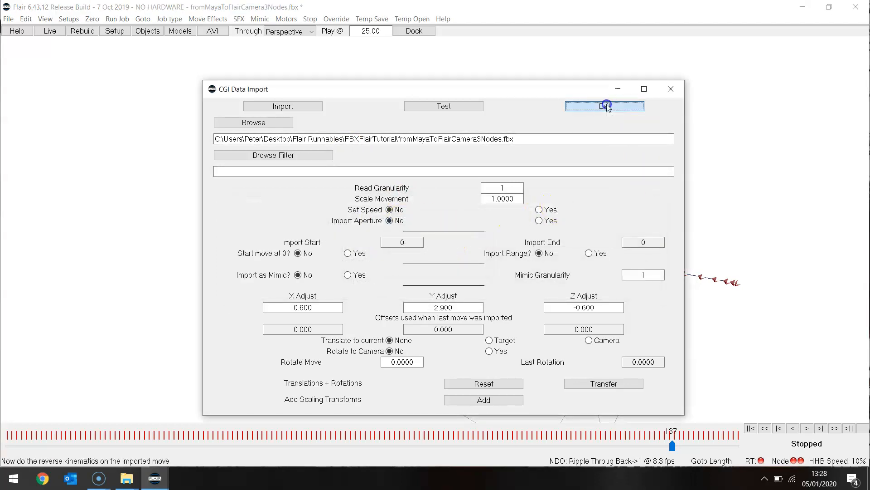
# Refresh the rig model, play the re-imported move forward and backward, and examine the arm's pose at frame 137
pyautogui.click(45, 18)
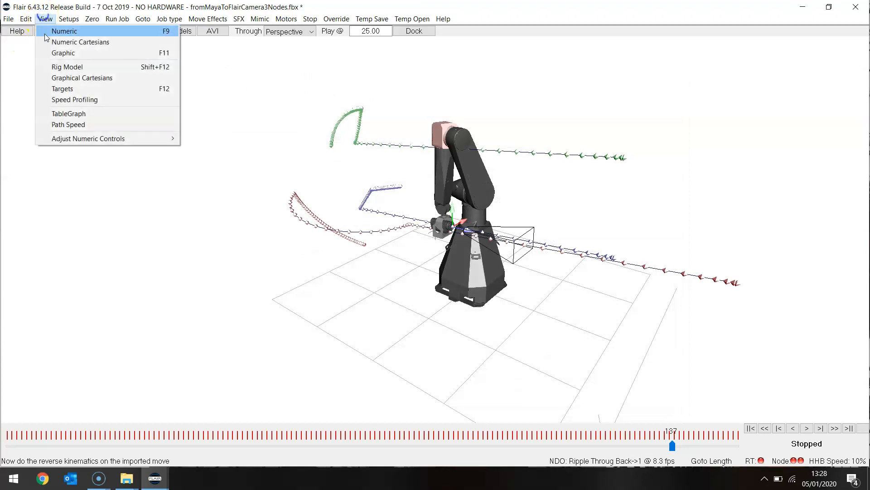
pyautogui.click(58, 69)
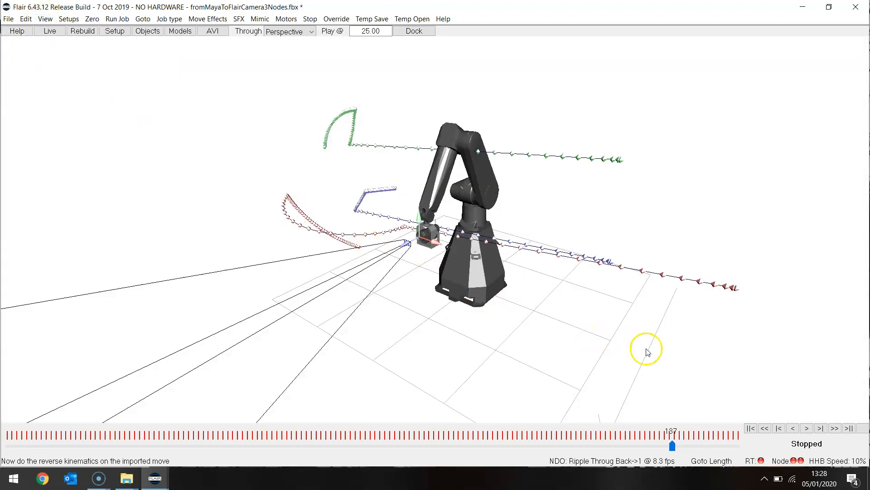
pyautogui.click(808, 428)
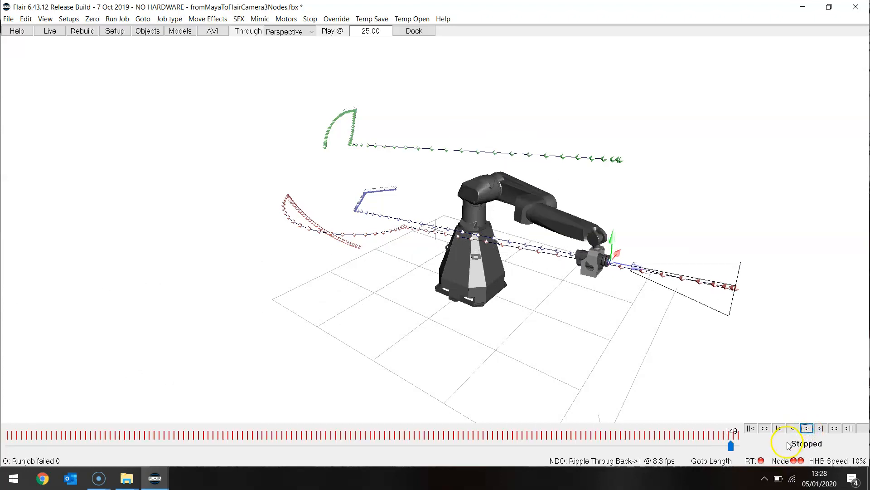
pyautogui.click(793, 429)
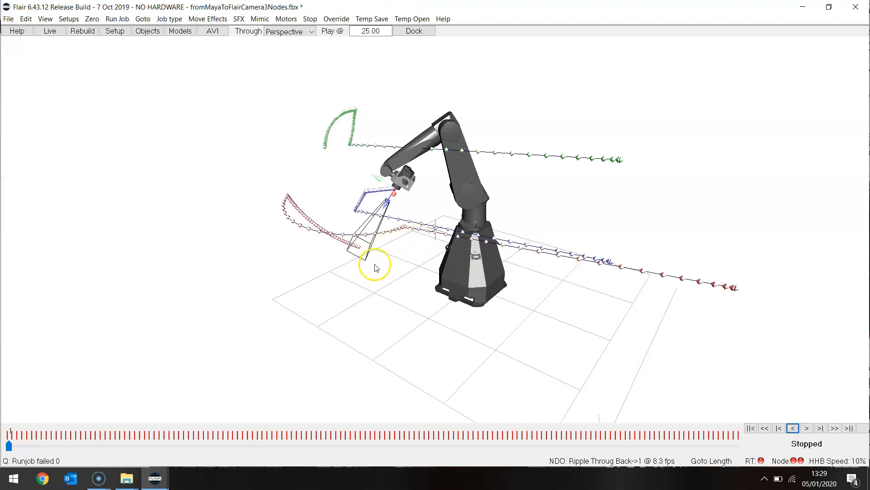
pyautogui.click(821, 429)
pyautogui.click(847, 430)
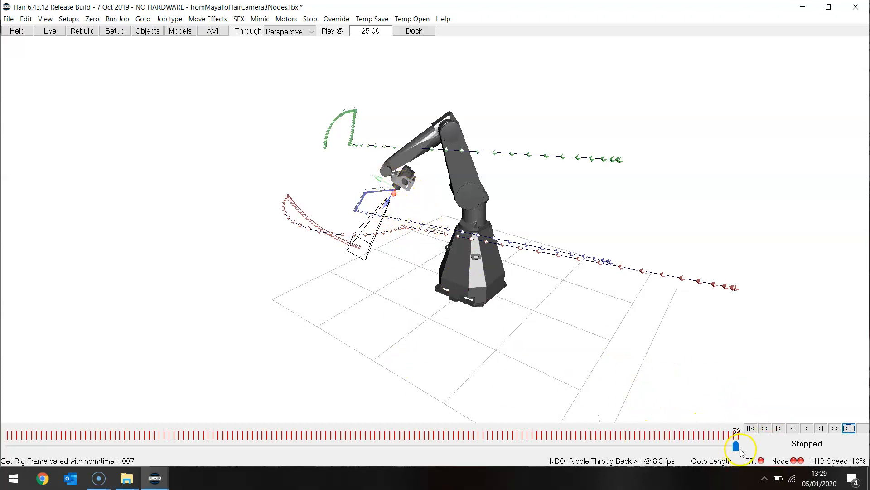
pyautogui.moveTo(737, 447); pyautogui.dragTo(672, 451)
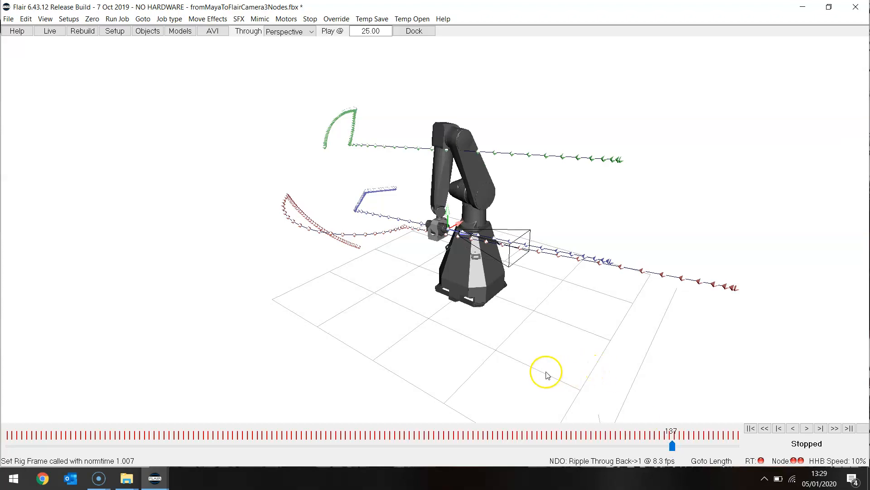
# In the numeric view, set the robot to fast, run the move forward to check the axis limits, and close the error report
pyautogui.click(45, 18)
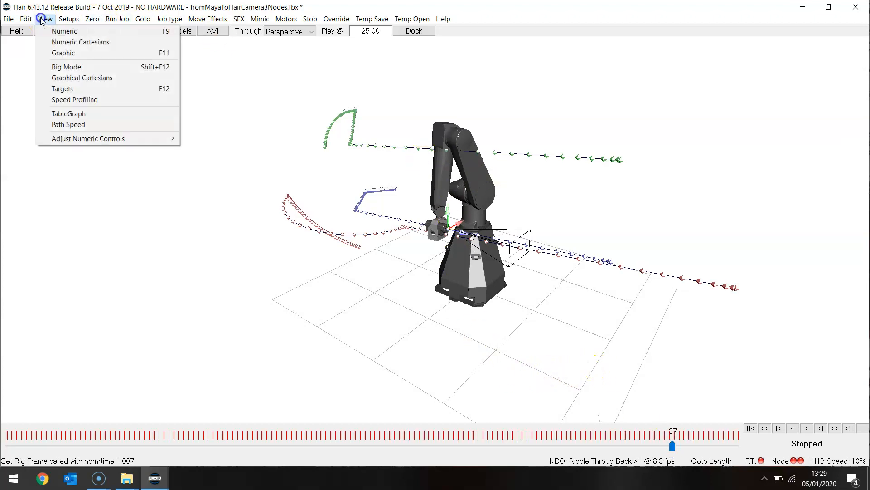
pyautogui.click(63, 31)
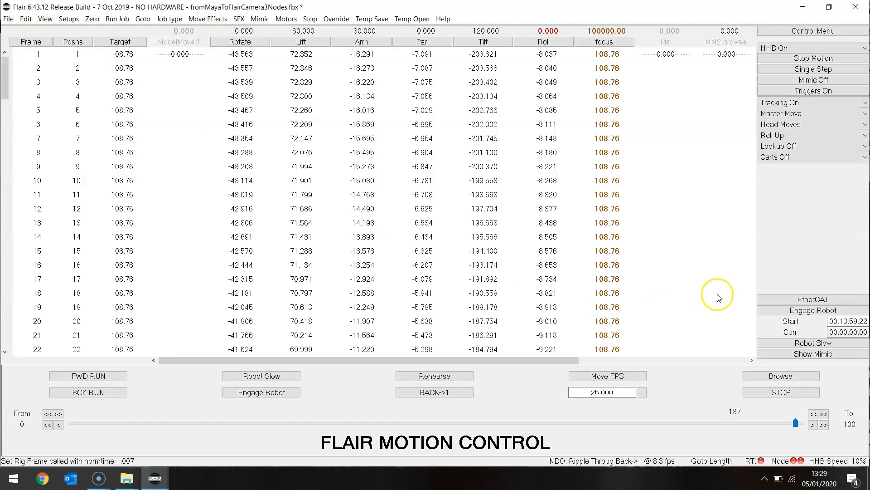
pyautogui.click(793, 343)
pyautogui.click(89, 375)
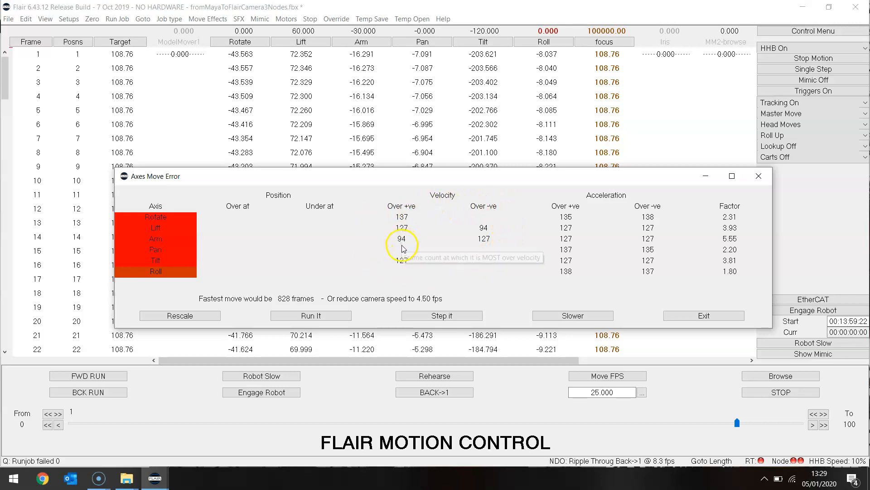
pyautogui.click(703, 314)
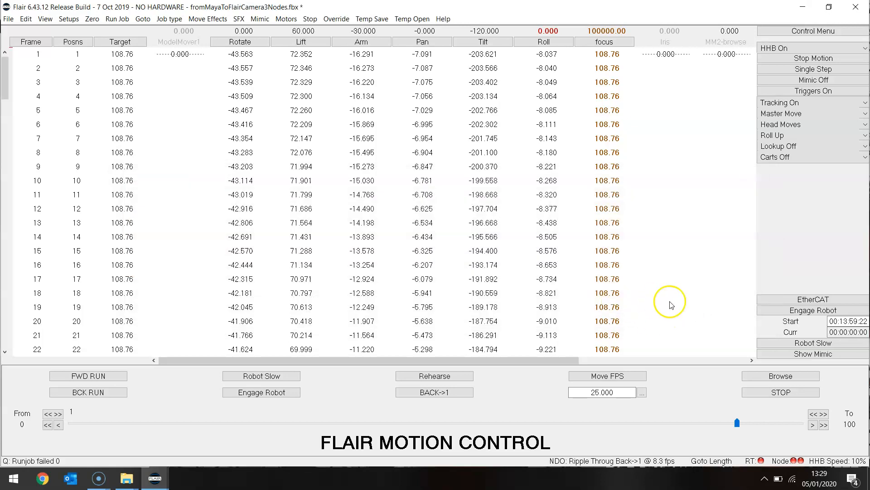
# Look through the frame list for the fast final section, and set up a stretch starting from waypoint 120
pyautogui.scroll(-7, 218, 212)
pyautogui.scroll(-1, 215, 212)
pyautogui.scroll(8, 204, 199)
pyautogui.scroll(-20, 190, 176)
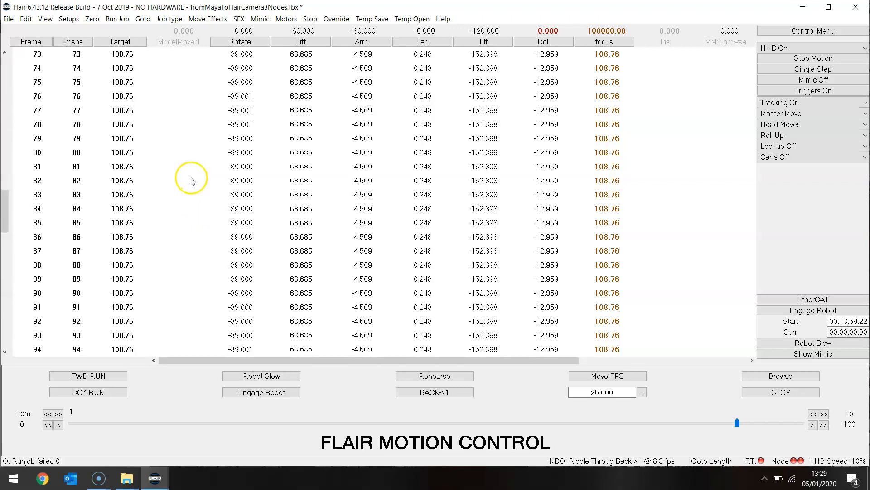
pyautogui.scroll(-12, 191, 181)
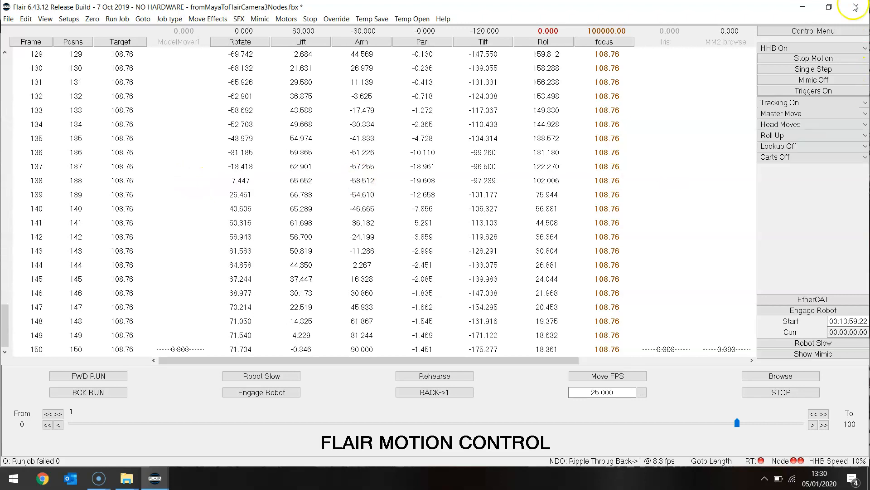
pyautogui.click(815, 31)
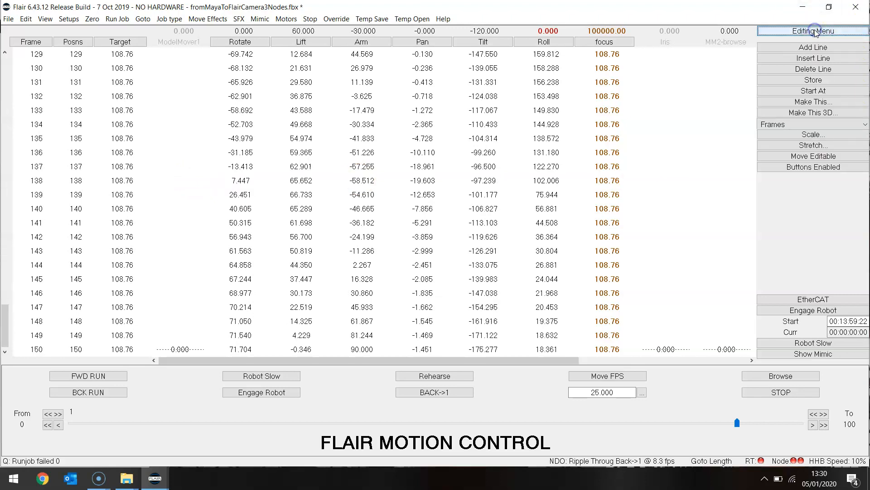
pyautogui.click(821, 146)
pyautogui.doubleClick(476, 231)
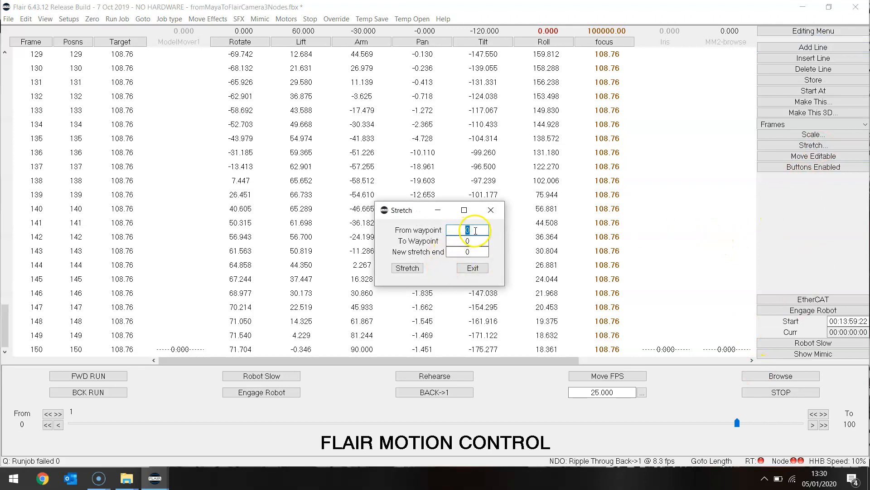
pyautogui.scroll(4, 120, 235)
pyautogui.scroll(2, 132, 239)
pyautogui.write('1')
pyautogui.click(484, 242)
pyautogui.press('Return')
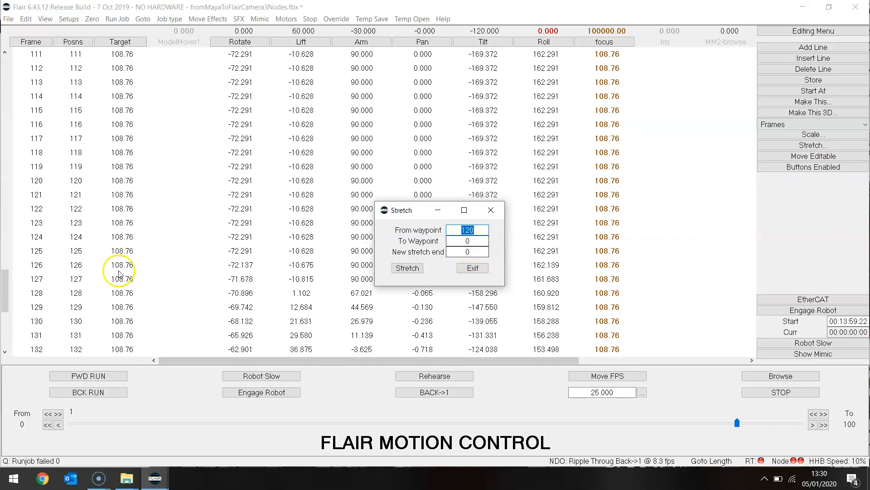
# Stretch the section up to waypoint 150 to a new stretch end of 180, and close the stretch settings
pyautogui.scroll(-6, 119, 272)
pyautogui.click(481, 242)
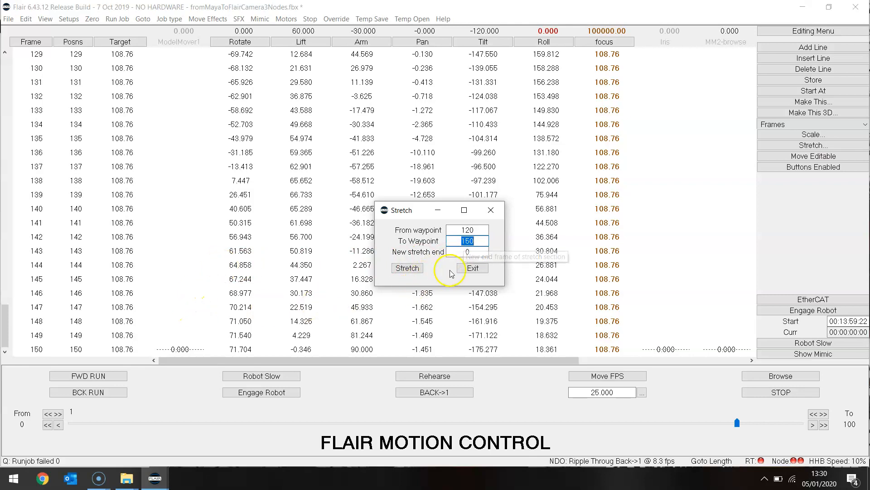
pyautogui.doubleClick(476, 251)
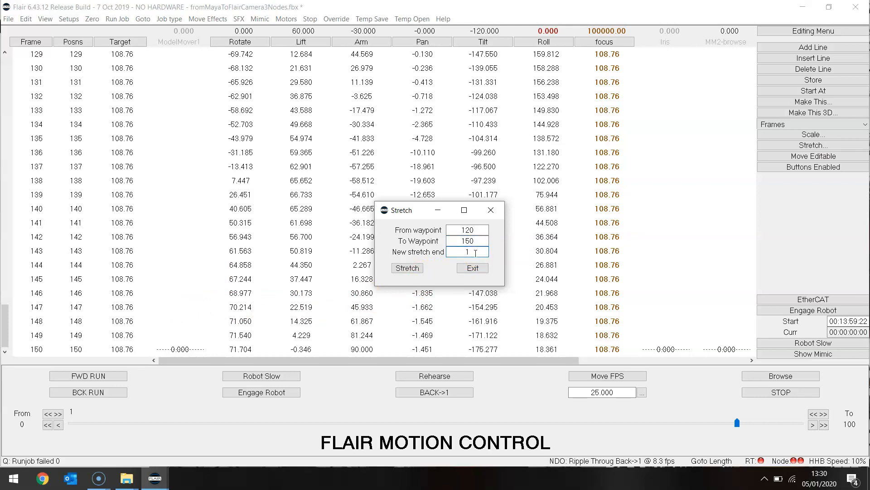
pyautogui.click(407, 268)
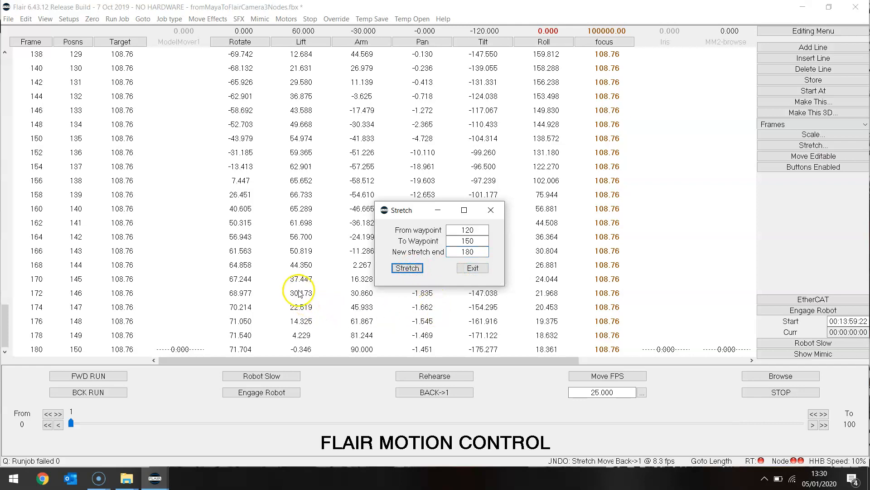
pyautogui.click(474, 268)
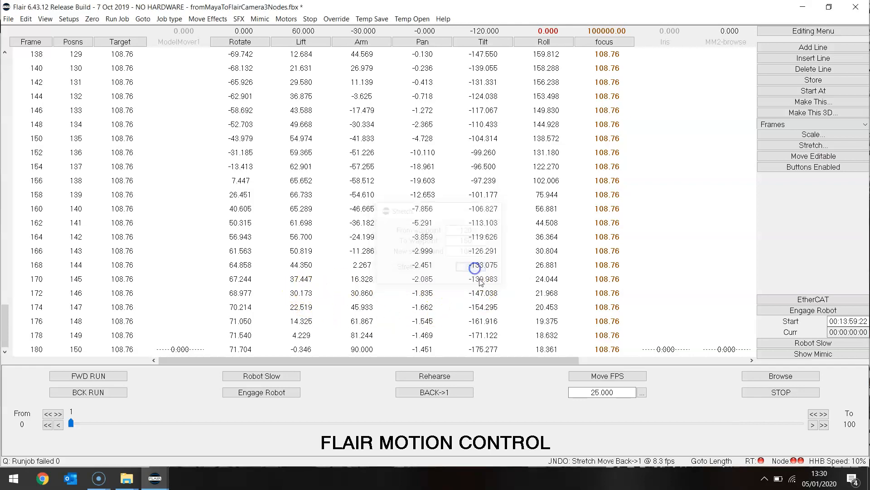
# Run the stretched move forward with the robot set to fast, and examine each axis's over-limit factor
pyautogui.click(817, 345)
pyautogui.click(99, 376)
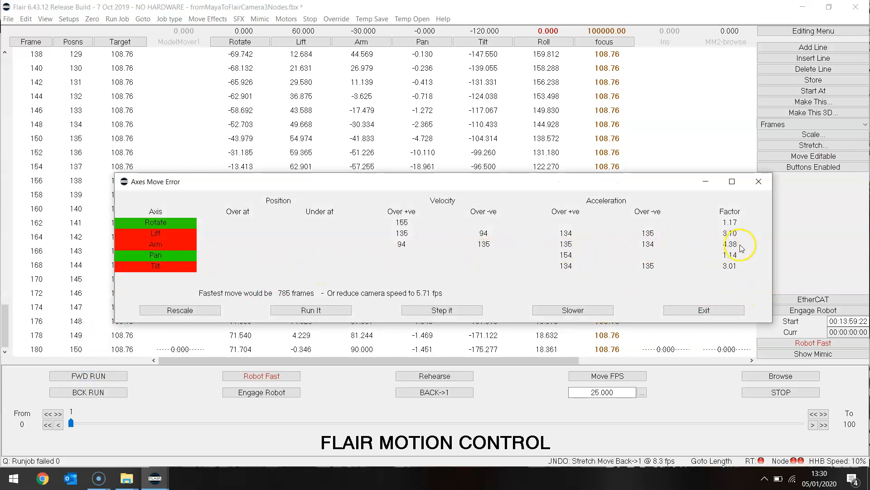
pyautogui.moveTo(743, 248)
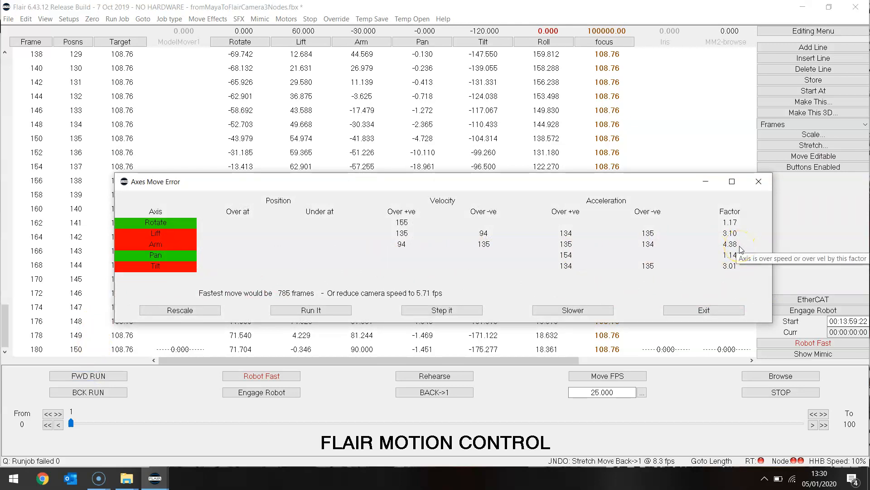